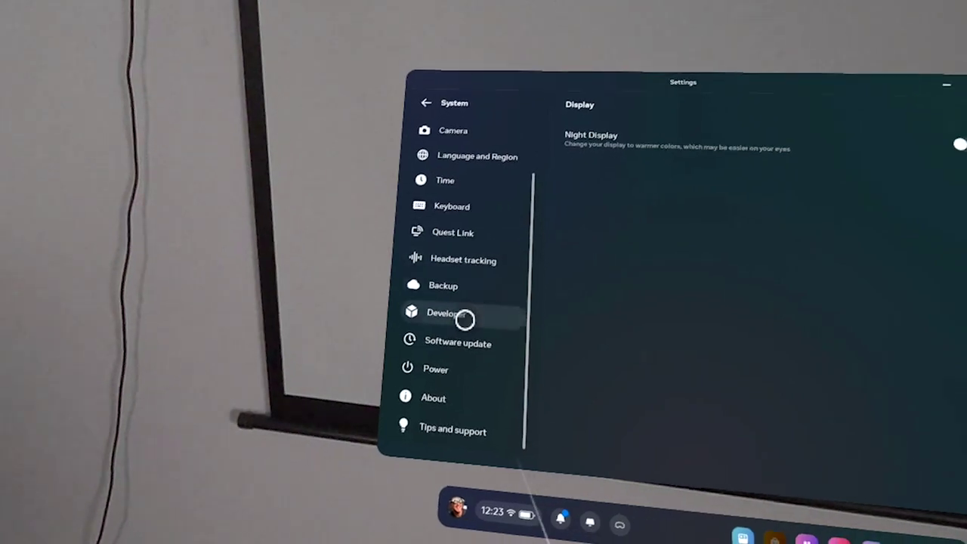
Switch on Enable custom settings under Developer in the Meta Quest Settings.
{"action": "left_click", "coordinate": [463, 320]}
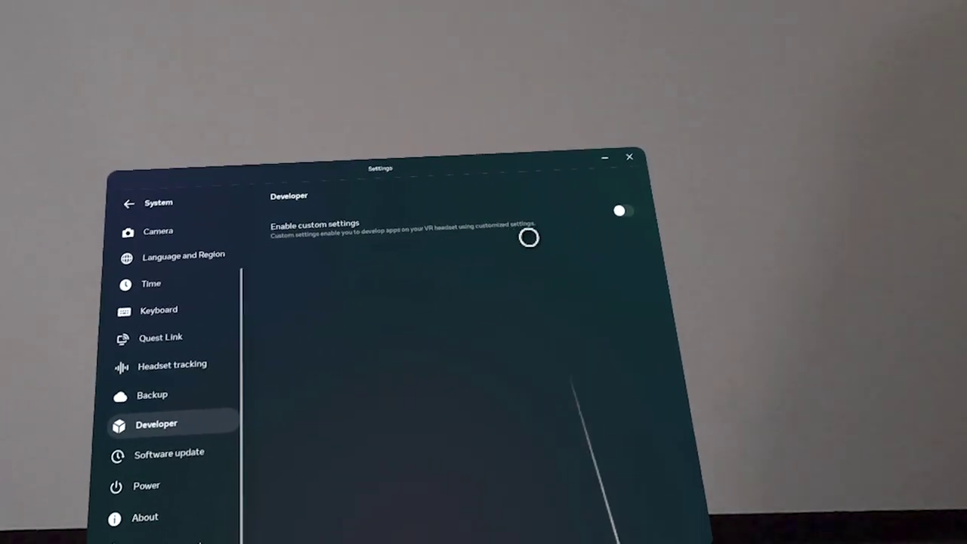
{"action": "left_click", "coordinate": [620, 211]}
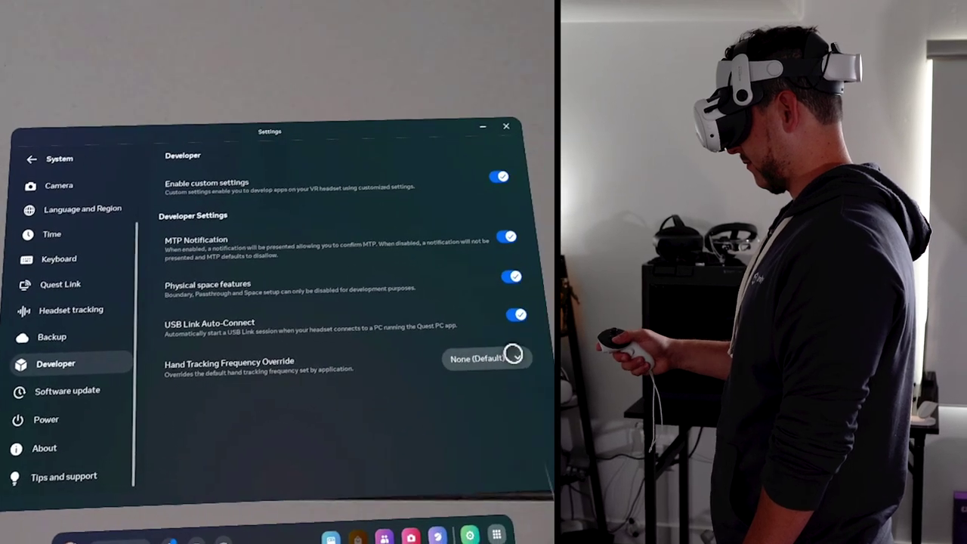
{"action": "left_click", "coordinate": [514, 355]}
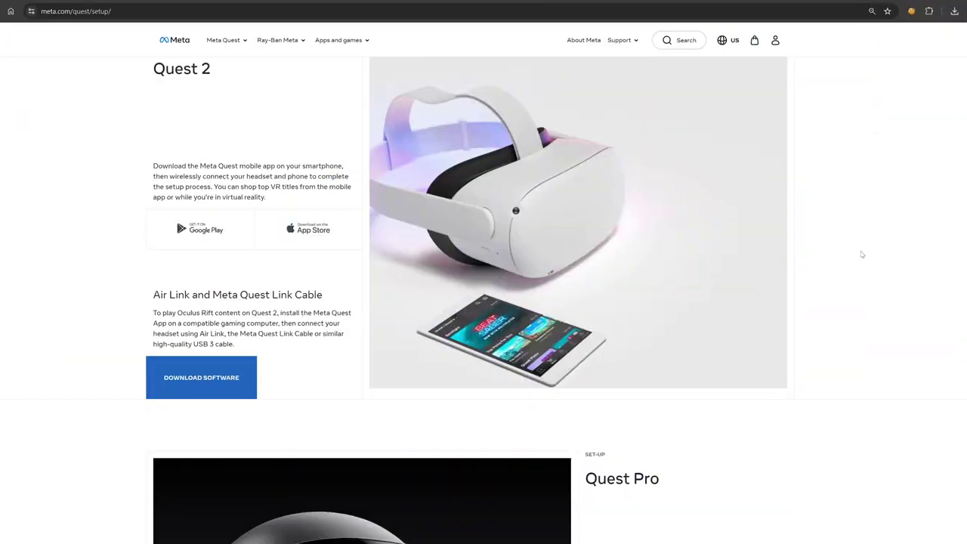
Download the Meta Quest Link installer OculusSetup.exe from the Air Link and Link Cable section.
{"action": "scroll", "coordinate": [831, 253], "scroll_direction": "down", "scroll_amount": 2}
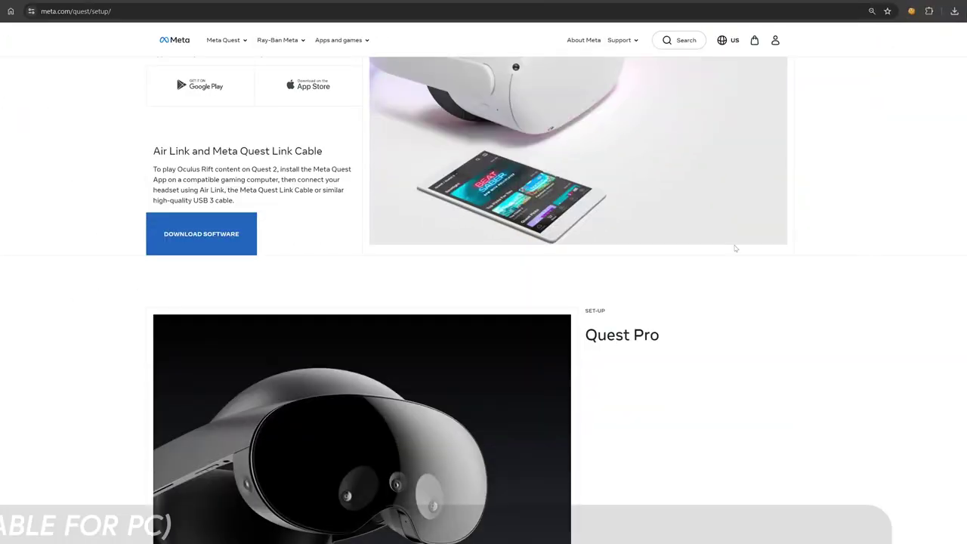
{"action": "left_click", "coordinate": [203, 232]}
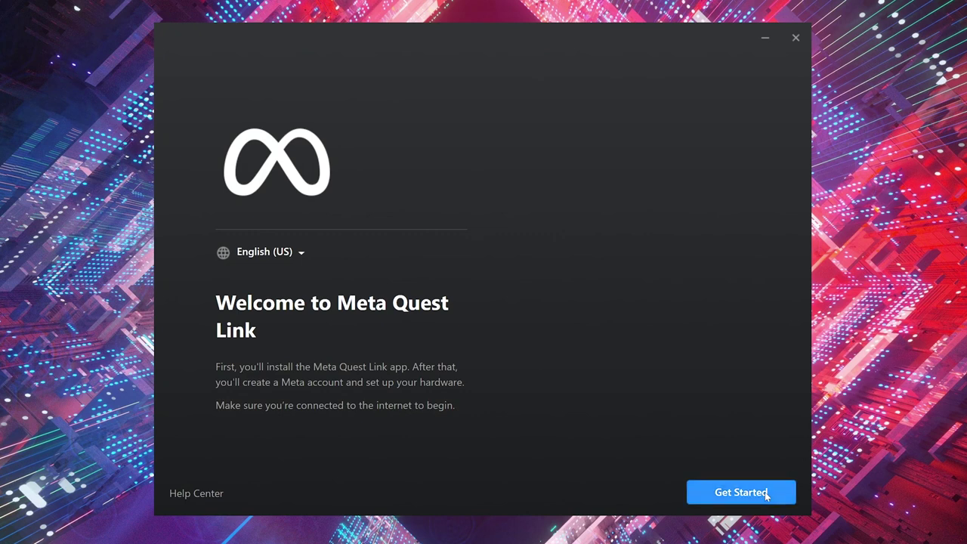
Install Meta Quest Link in the default folder and choose the Link cable connection.
{"action": "left_click", "coordinate": [765, 492]}
{"action": "left_click", "coordinate": [765, 492]}
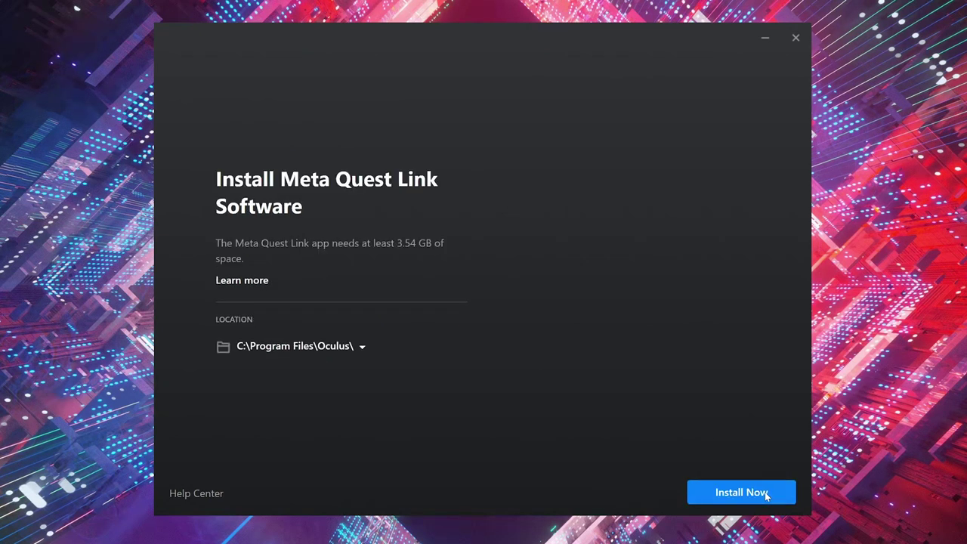
{"action": "left_click", "coordinate": [765, 493]}
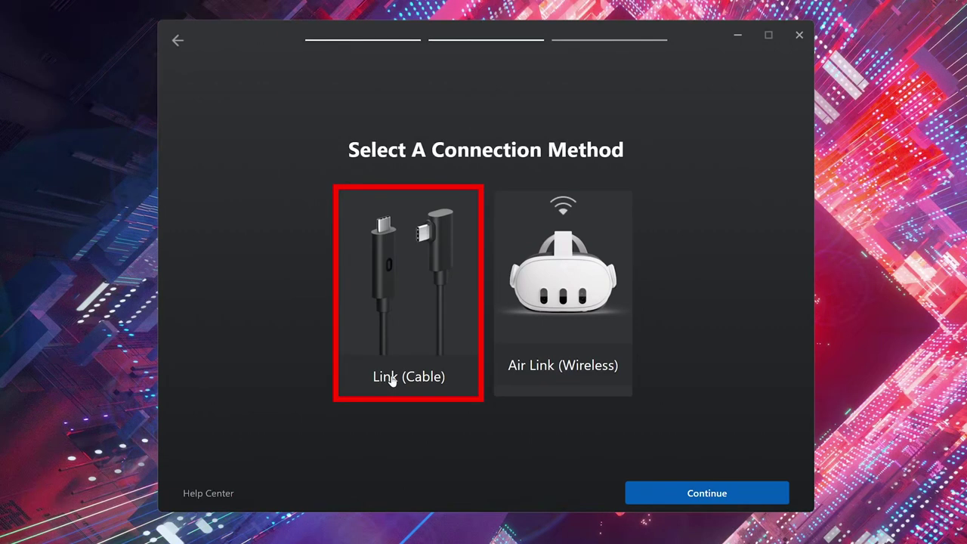
{"action": "left_click", "coordinate": [654, 491]}
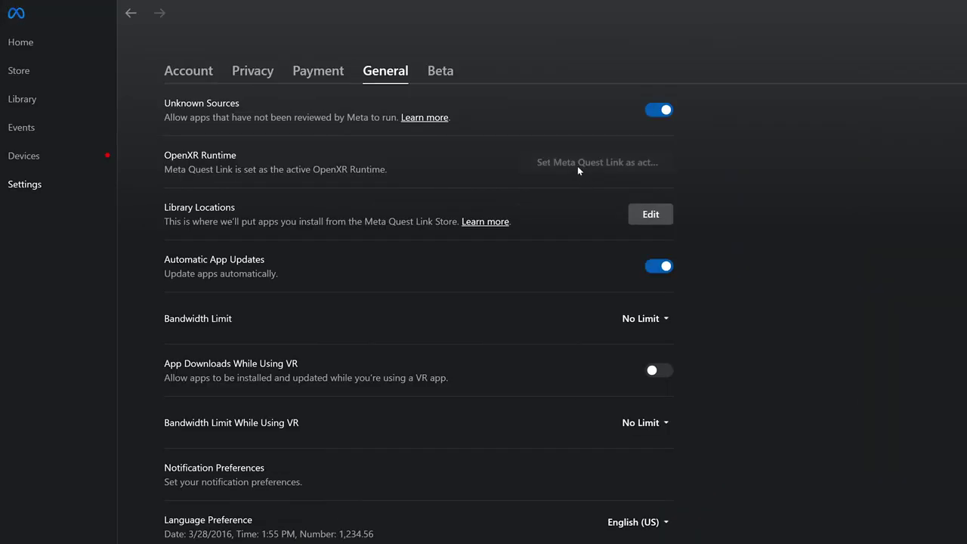
{"action": "left_click", "coordinate": [440, 71]}
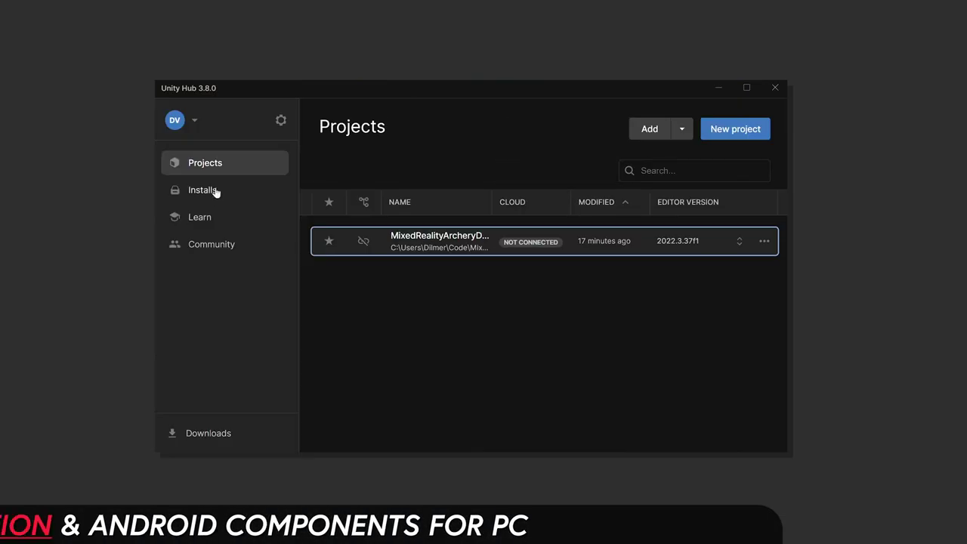
On Windows, install Unity 2022.3.38f1 with the Android Build Support modules and accept the SDK/NDK terms.
{"action": "left_click", "coordinate": [198, 189]}
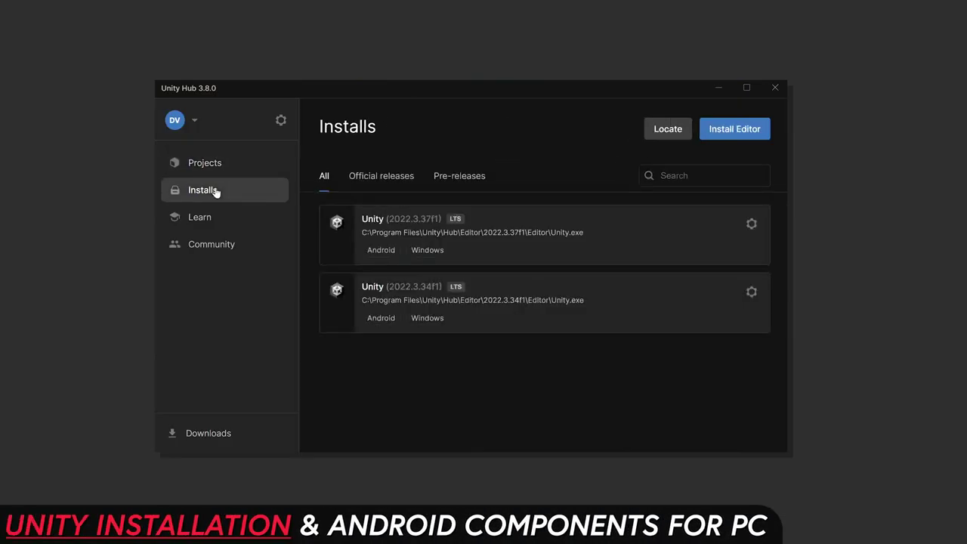
{"action": "left_click", "coordinate": [713, 133]}
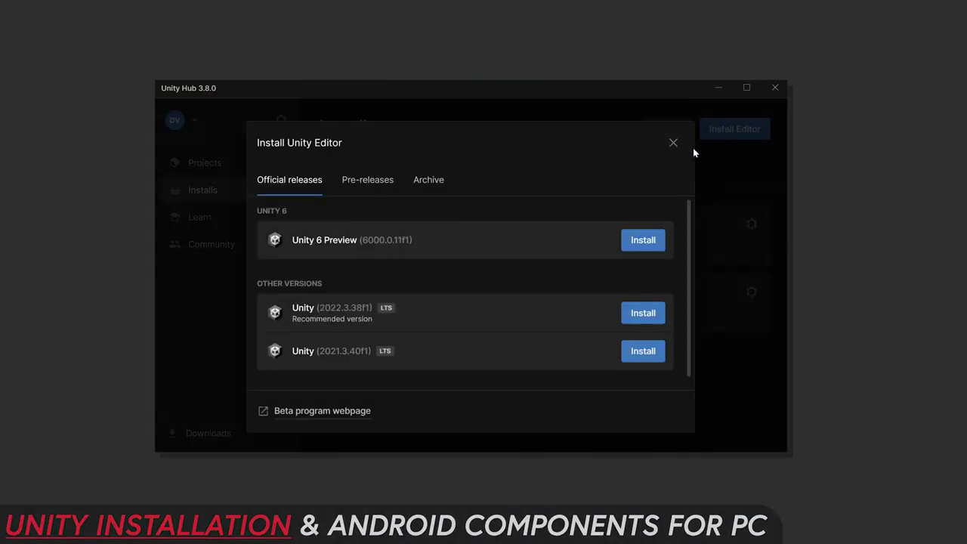
{"action": "scroll", "coordinate": [449, 316], "scroll_direction": "down", "scroll_amount": 1}
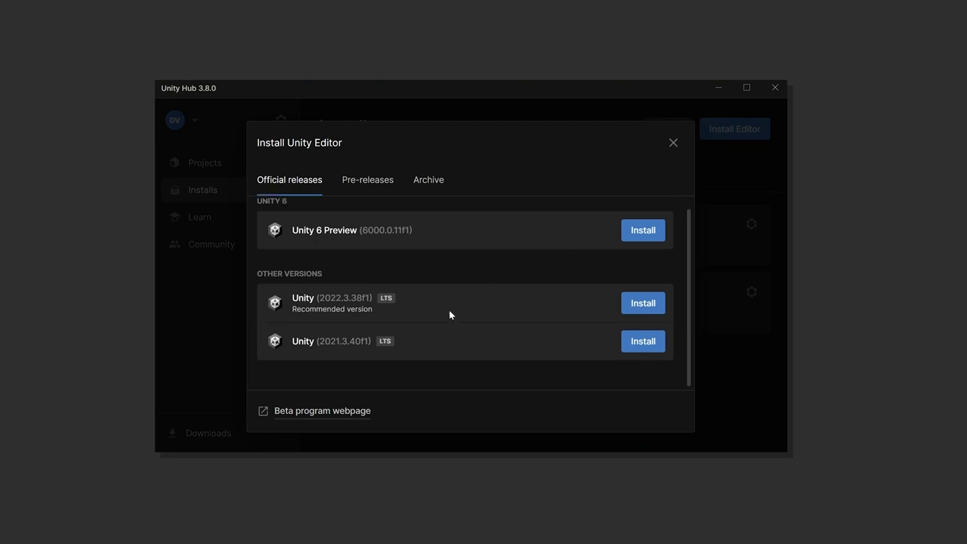
{"action": "left_click", "coordinate": [642, 306]}
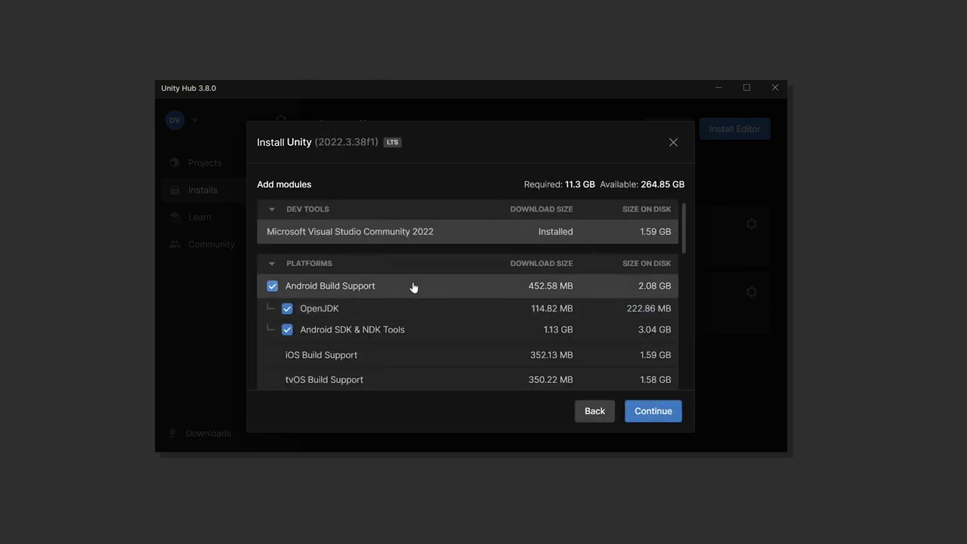
{"action": "scroll", "coordinate": [411, 328], "scroll_direction": "down", "scroll_amount": 2}
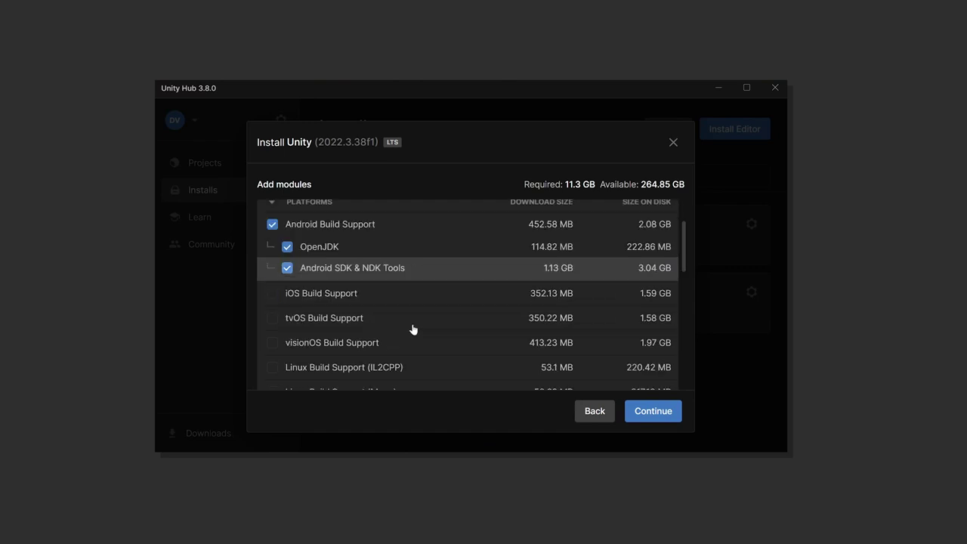
{"action": "left_click", "coordinate": [654, 412]}
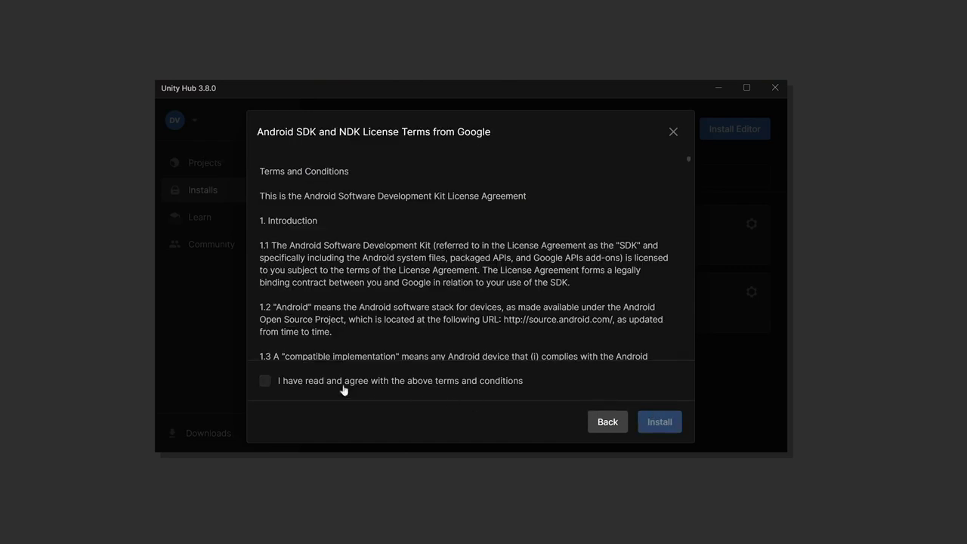
{"action": "left_click", "coordinate": [333, 382]}
{"action": "left_click", "coordinate": [673, 425]}
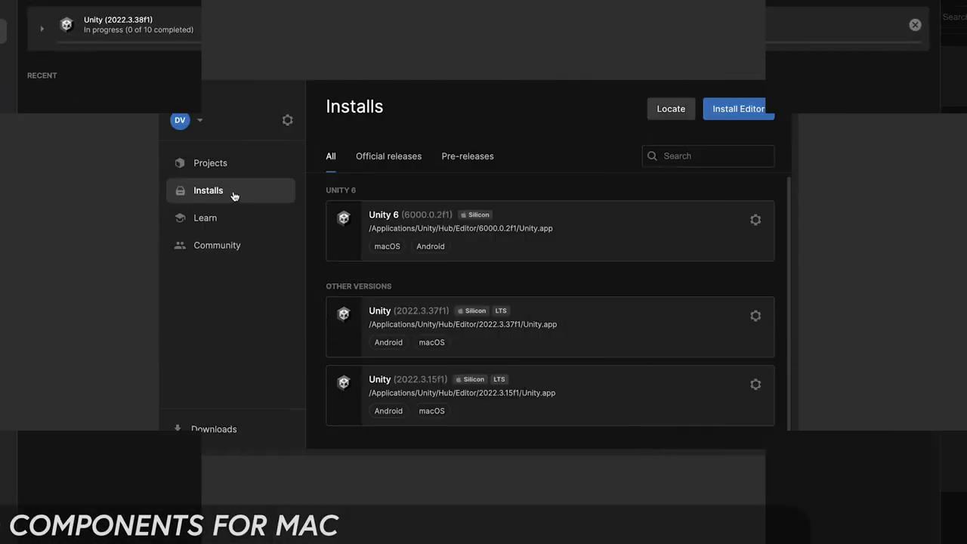
On Mac, install Apple Silicon 2022.3.38f1 with the Android modules, excluding Visual Studio for Mac.
{"action": "left_click", "coordinate": [738, 111]}
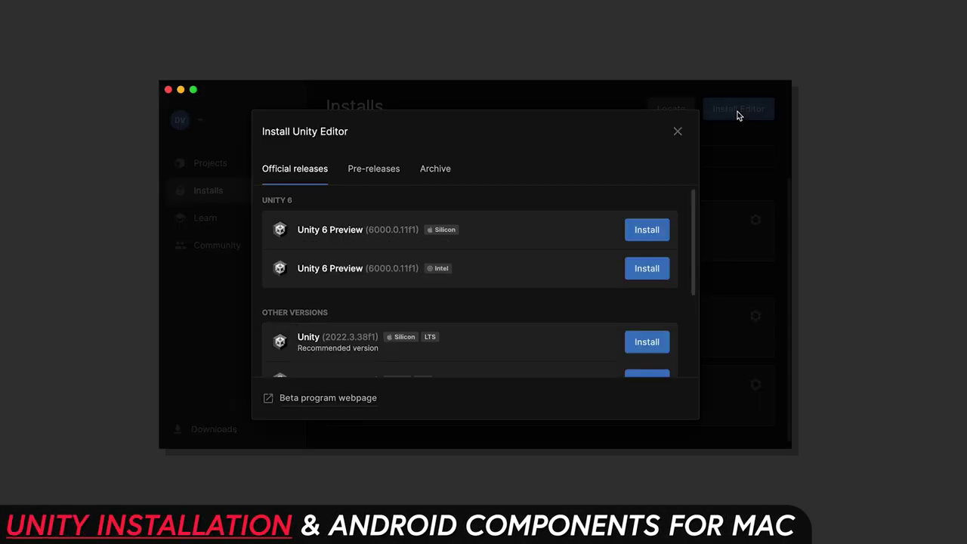
{"action": "scroll", "coordinate": [567, 242], "scroll_direction": "down", "scroll_amount": 3}
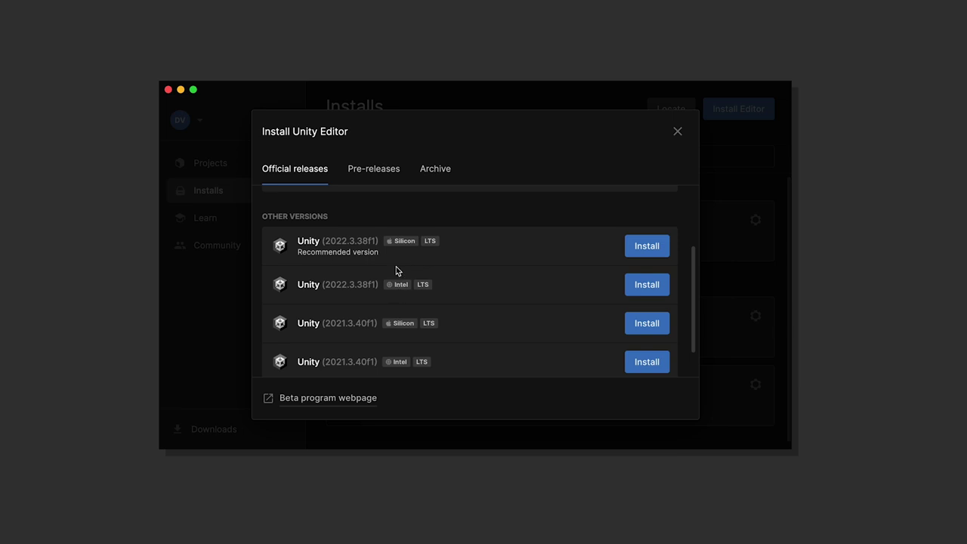
{"action": "left_click", "coordinate": [644, 247]}
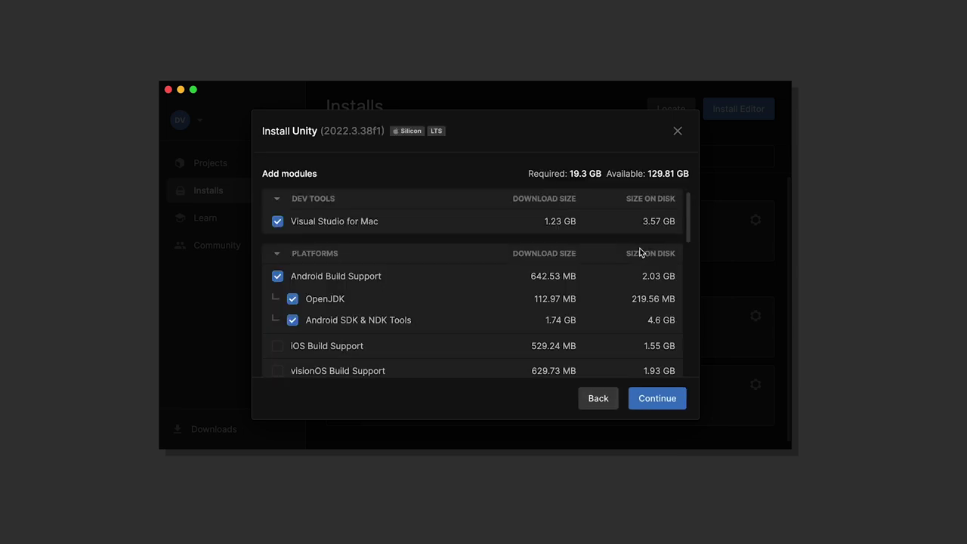
{"action": "left_click", "coordinate": [277, 223]}
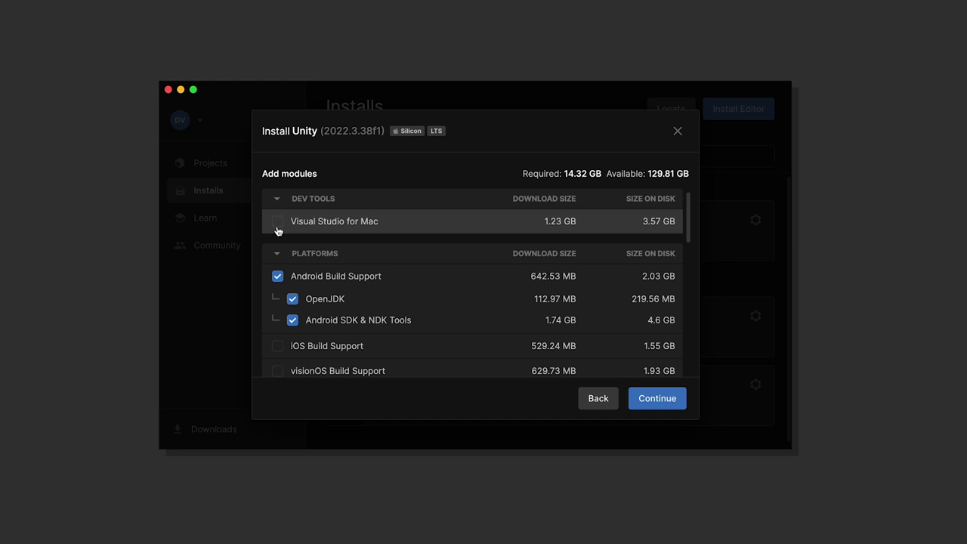
{"action": "scroll", "coordinate": [469, 291], "scroll_direction": "down", "scroll_amount": 2}
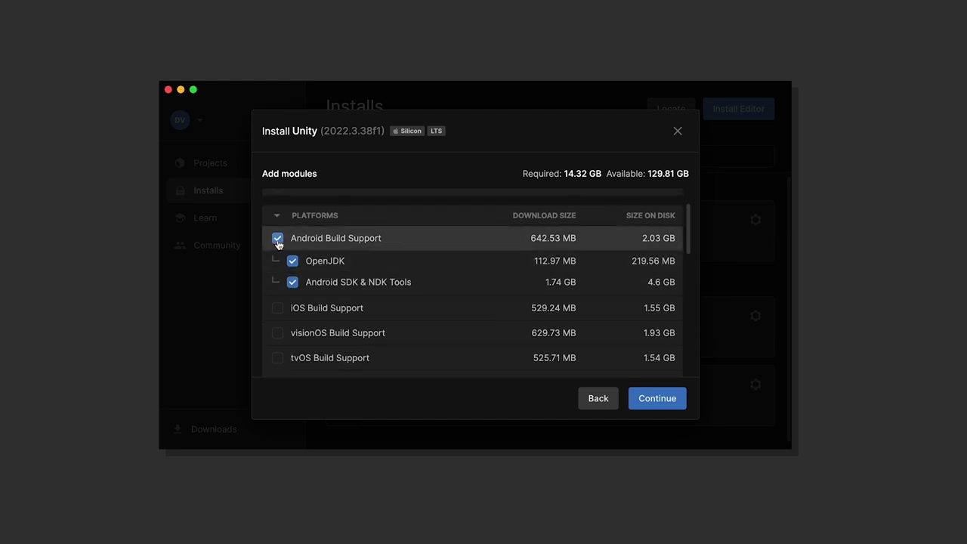
{"action": "left_click", "coordinate": [646, 397]}
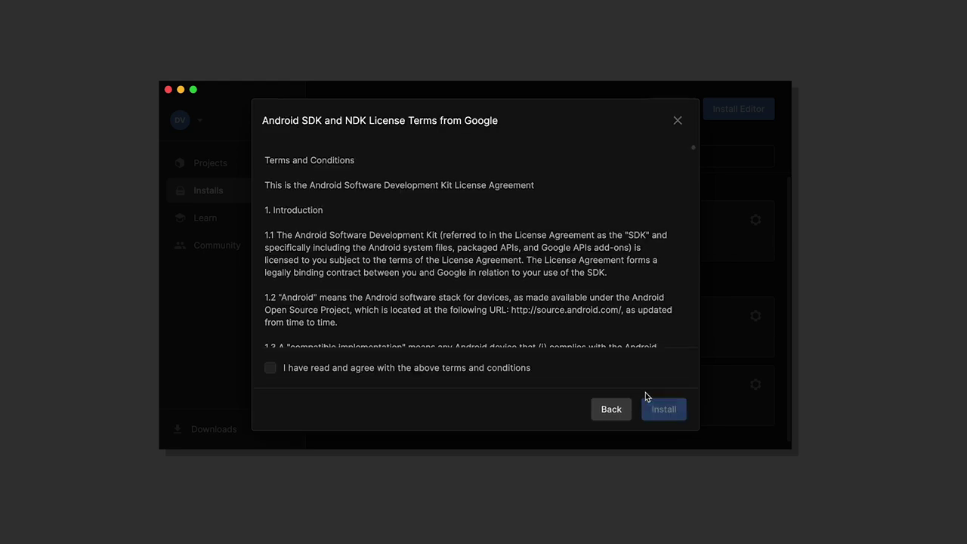
{"action": "left_click", "coordinate": [505, 370]}
{"action": "left_click", "coordinate": [671, 409]}
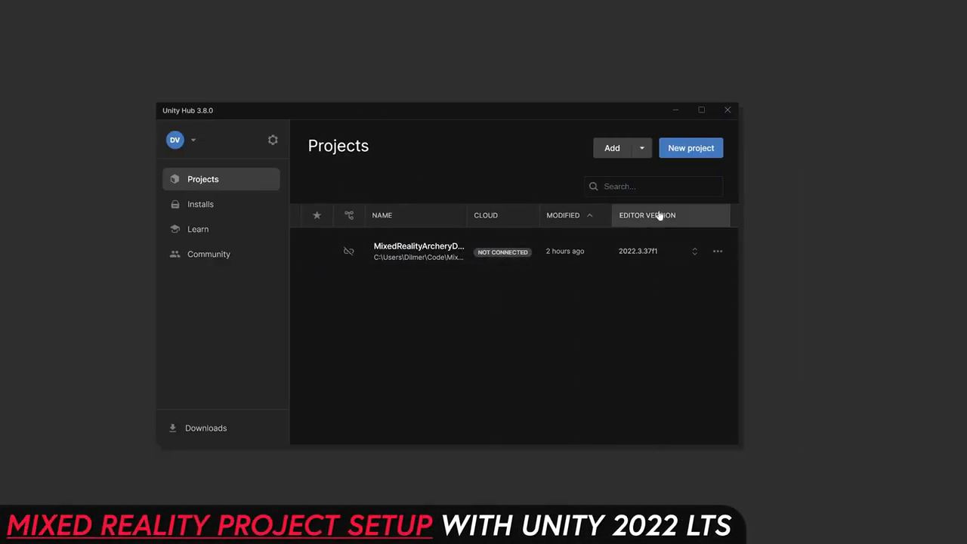
Create a Universal 3D project and replace the default name with MetaMixedRealityGameTest.
{"action": "left_click", "coordinate": [673, 152]}
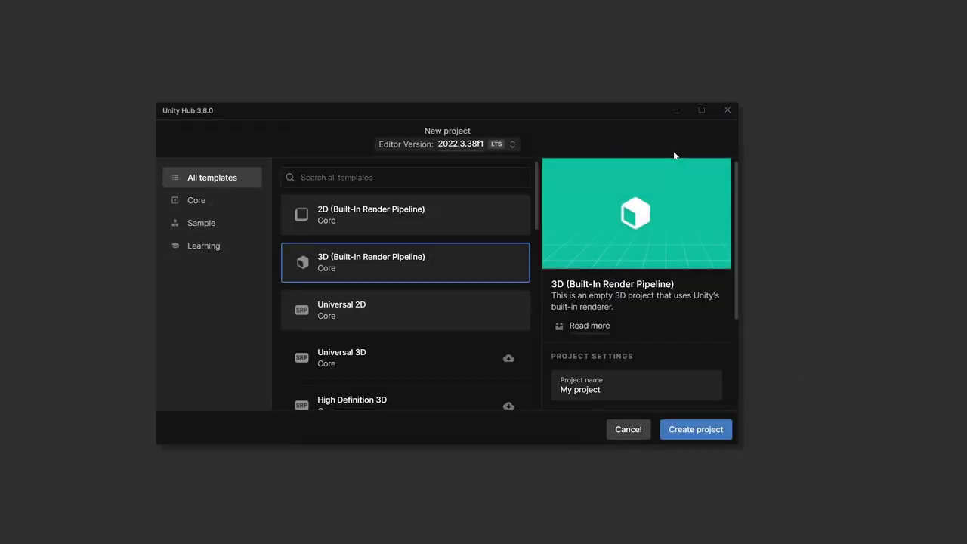
{"action": "scroll", "coordinate": [427, 259], "scroll_direction": "down", "scroll_amount": 1}
{"action": "left_click", "coordinate": [395, 303]}
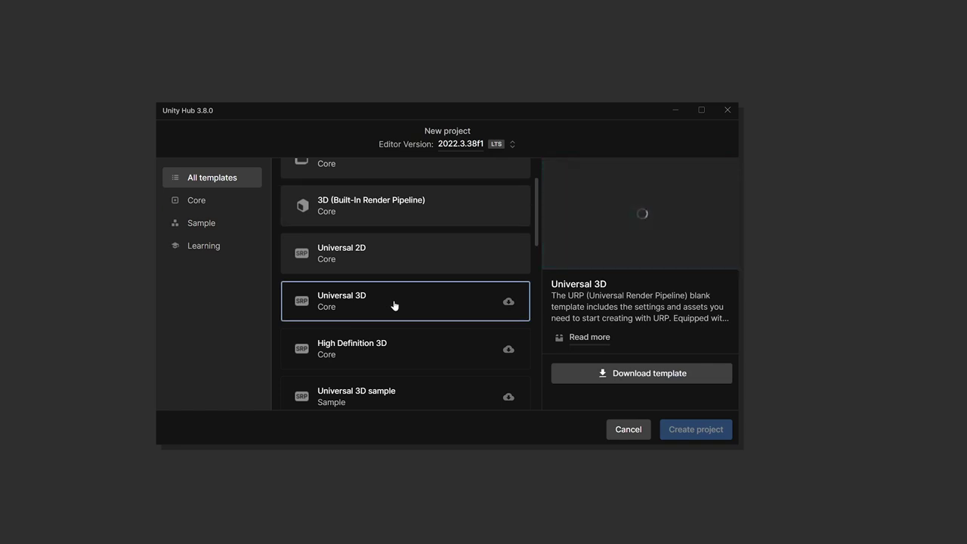
{"action": "scroll", "coordinate": [606, 365], "scroll_direction": "down", "scroll_amount": 1}
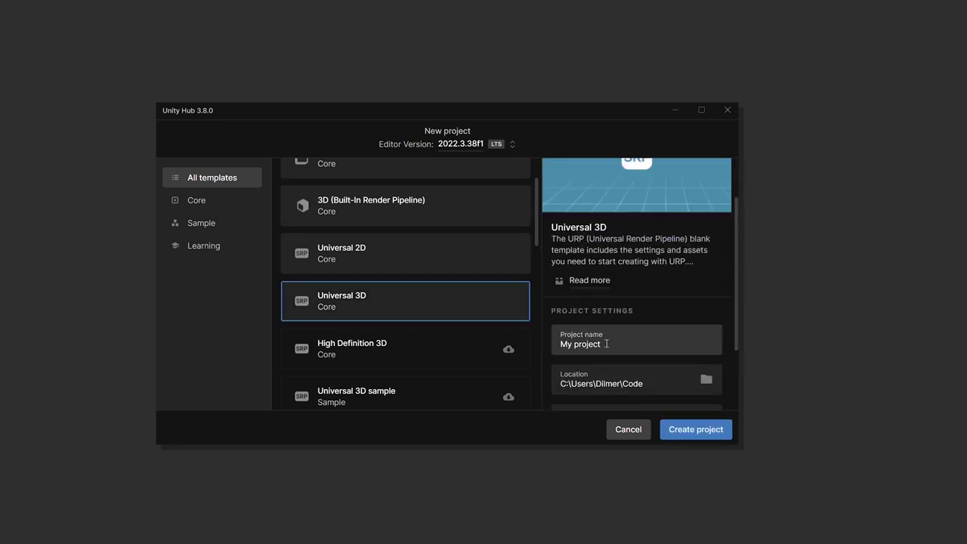
{"action": "left_click", "coordinate": [608, 341]}
{"action": "key", "text": "ctrl+a"}
{"action": "key", "text": "BackSpace"}
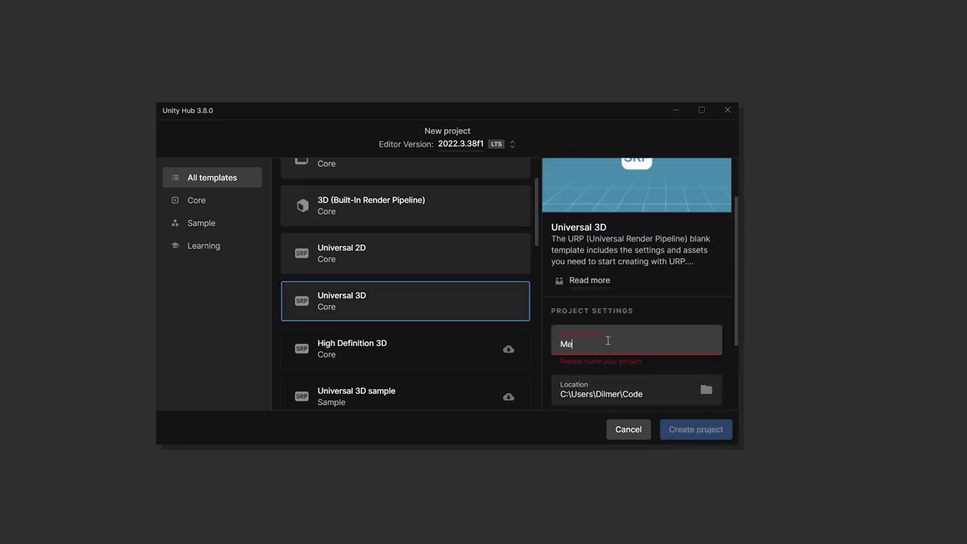
{"action": "type", "text": "Me"}
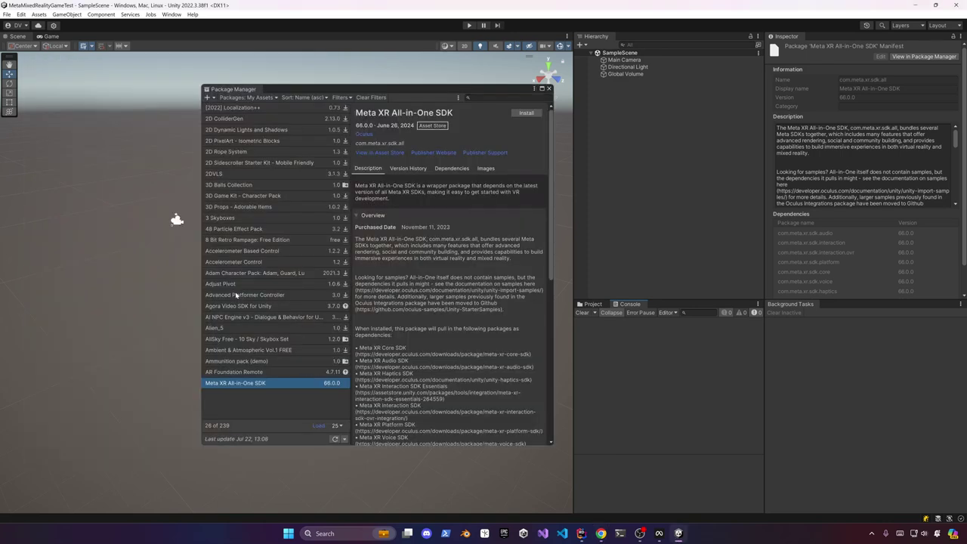
Install Meta XR All-in-One SDK, then look at AI Navigation's Dependencies and Samples tabs.
{"action": "left_click", "coordinate": [521, 113]}
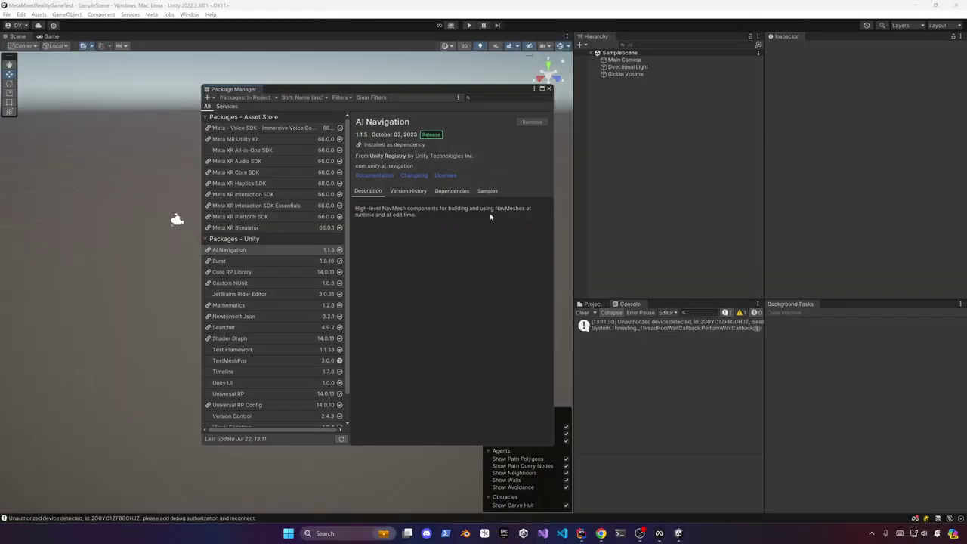
{"action": "left_click", "coordinate": [452, 191]}
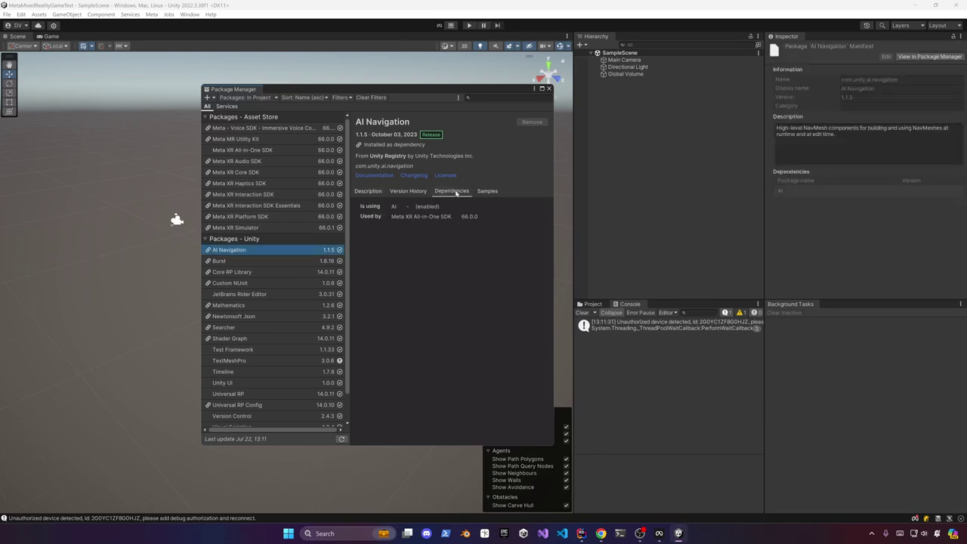
{"action": "left_click", "coordinate": [485, 192]}
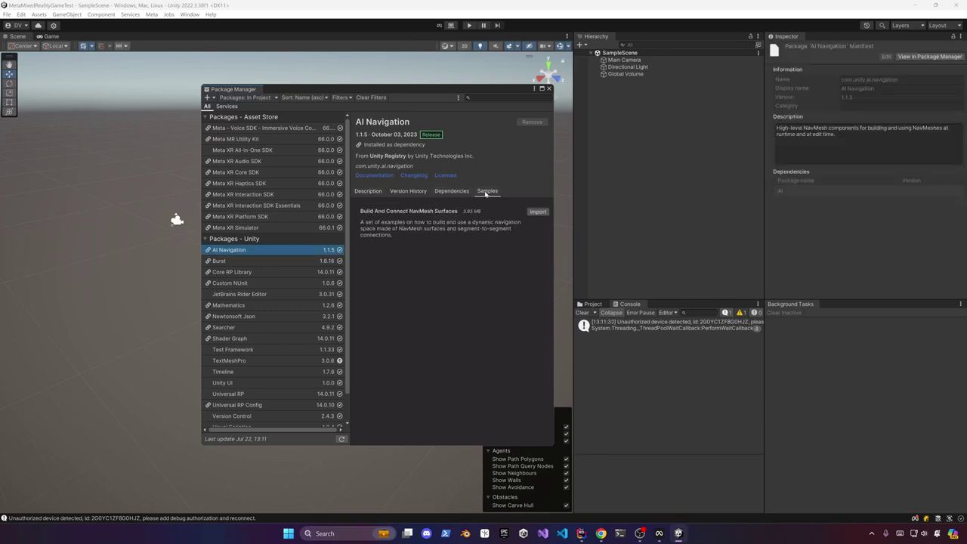
Close Package Manager and inspect Assets > Oculus > OculusProjectConfig in the Project tab.
{"action": "left_click", "coordinate": [549, 89]}
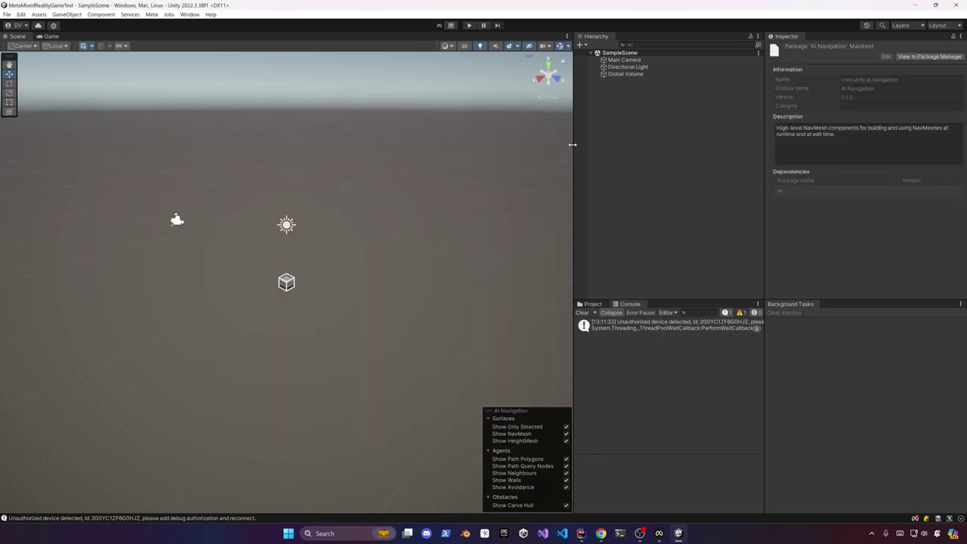
{"action": "left_click", "coordinate": [589, 304]}
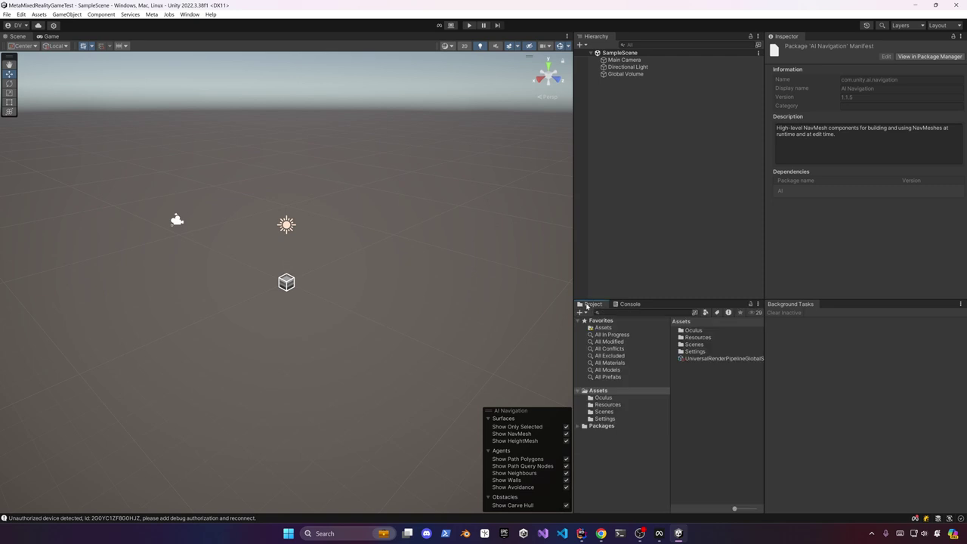
{"action": "left_click", "coordinate": [602, 398]}
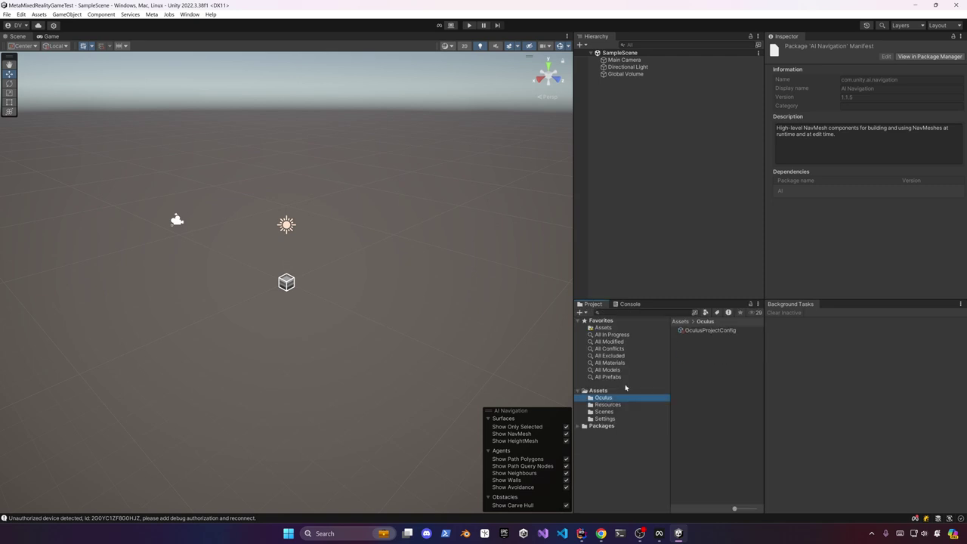
{"action": "left_click", "coordinate": [698, 333]}
{"action": "scroll", "coordinate": [802, 196], "scroll_direction": "down", "scroll_amount": 3}
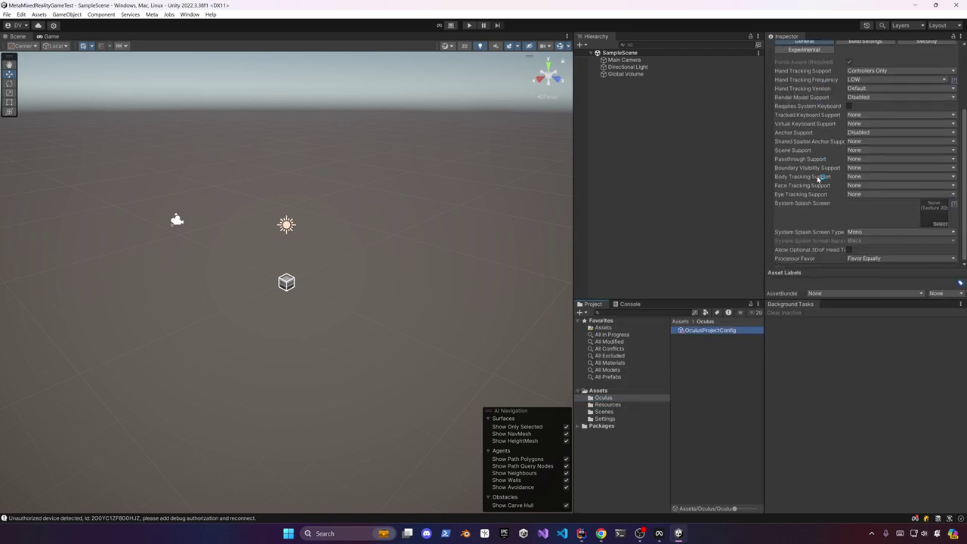
{"action": "scroll", "coordinate": [816, 182], "scroll_direction": "up", "scroll_amount": 3}
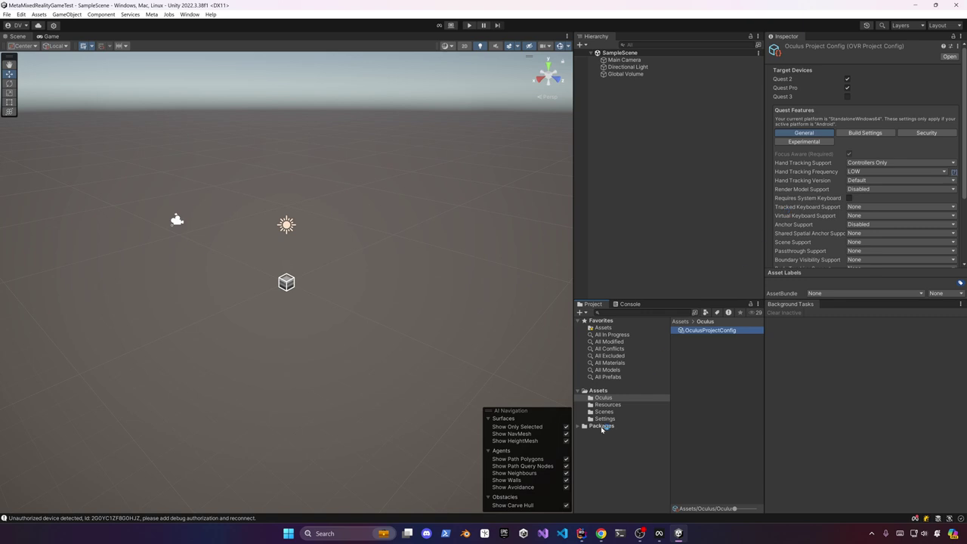
Show the Packages folder contents and widen the list pane.
{"action": "left_click", "coordinate": [602, 426]}
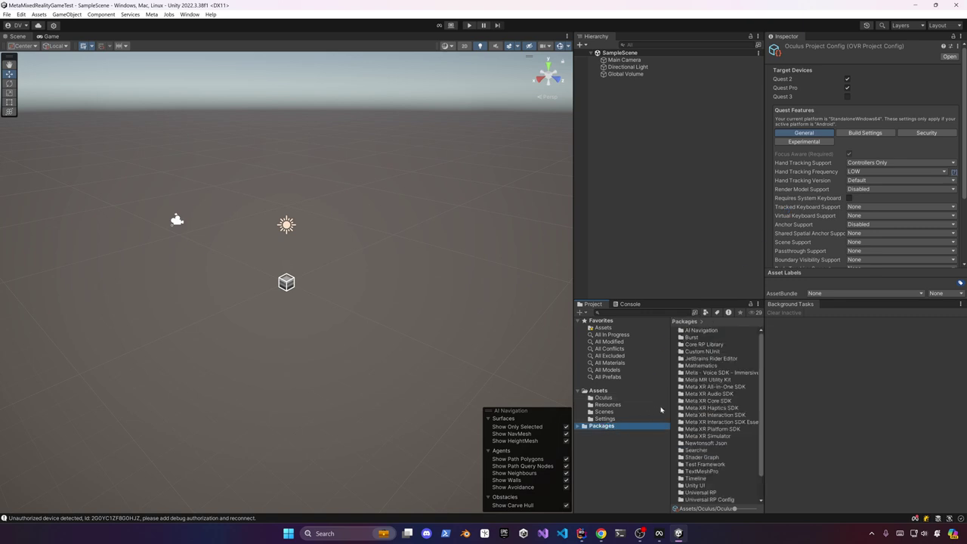
{"action": "left_click_drag", "start_coordinate": [670, 401], "coordinate": [644, 402]}
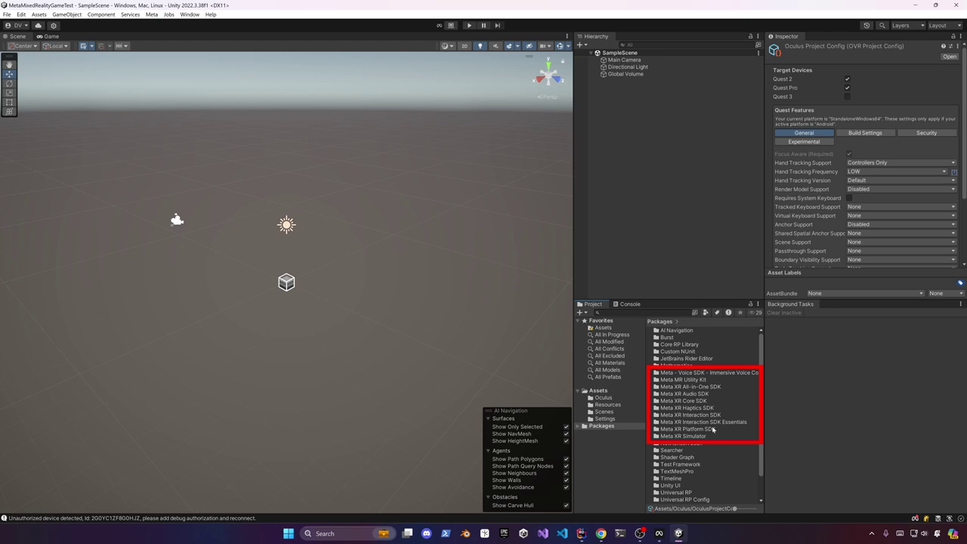
{"action": "left_click", "coordinate": [915, 518]}
Run Fix All and Apply All on the Standalone checklist, then install XR Plugin Management.
{"action": "left_click", "coordinate": [800, 446]}
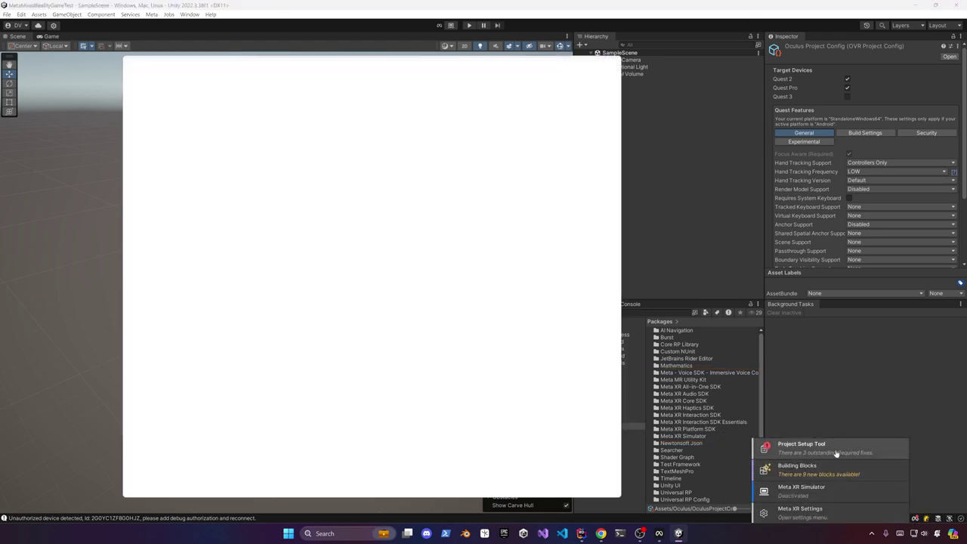
{"action": "left_click_drag", "start_coordinate": [468, 69], "coordinate": [372, 65]}
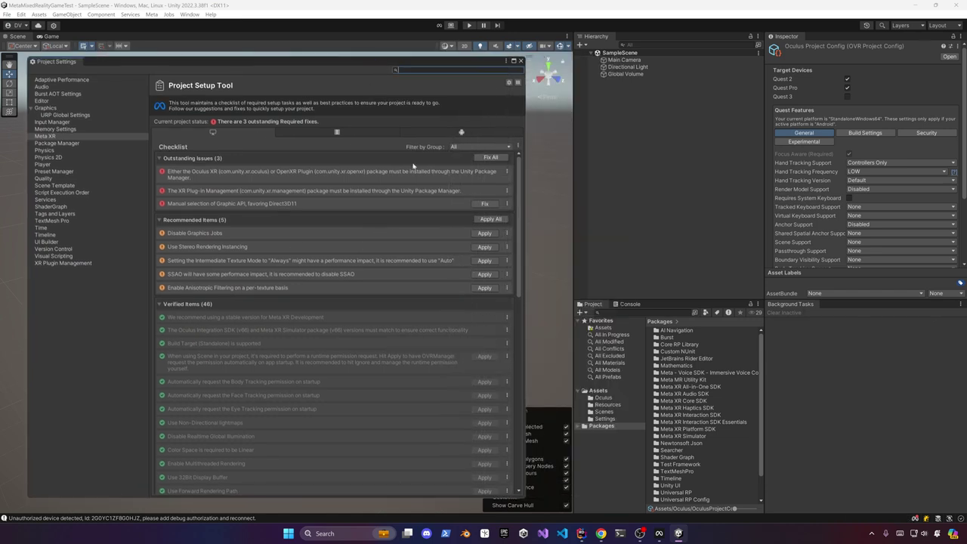
{"action": "left_click", "coordinate": [435, 134]}
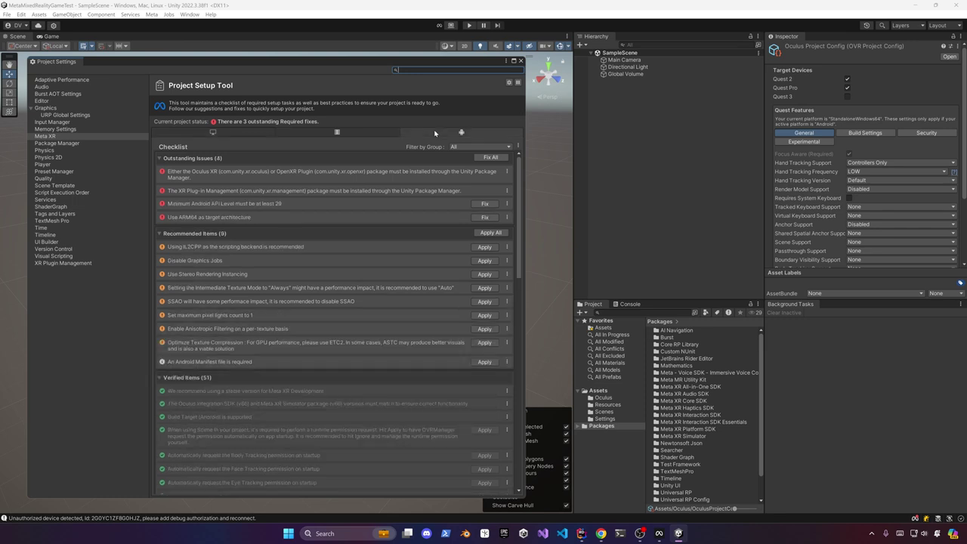
{"action": "left_click", "coordinate": [246, 133]}
{"action": "left_click", "coordinate": [488, 158]}
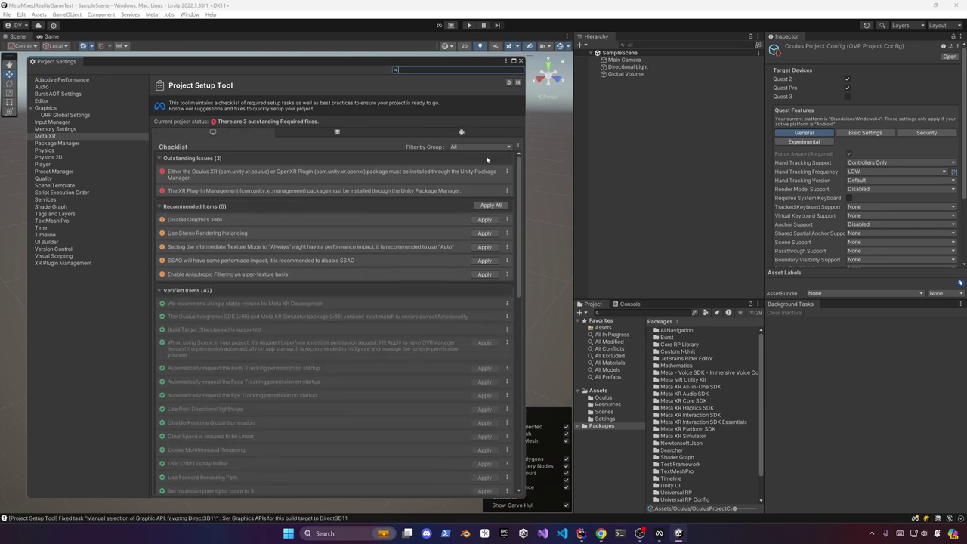
{"action": "left_click", "coordinate": [489, 211]}
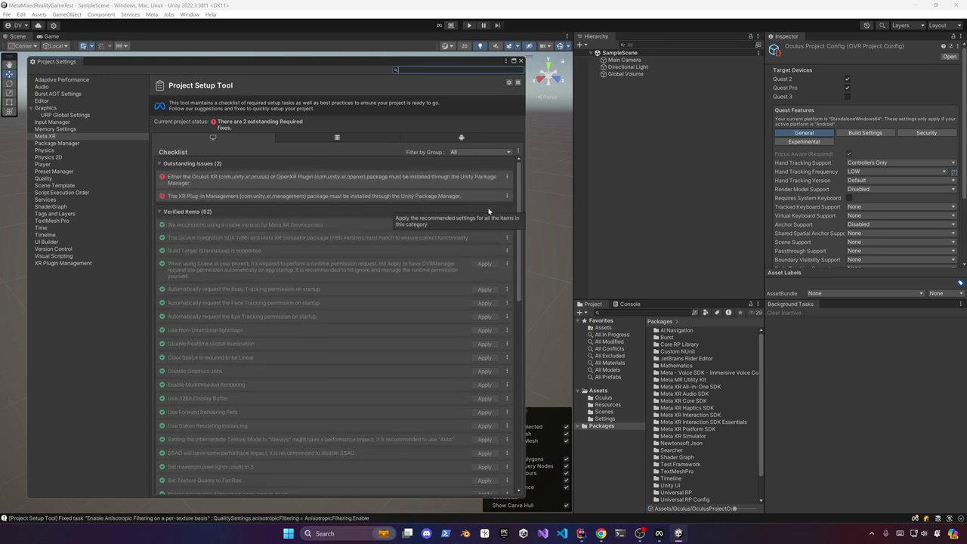
{"action": "left_click", "coordinate": [84, 263]}
{"action": "left_click", "coordinate": [303, 110]}
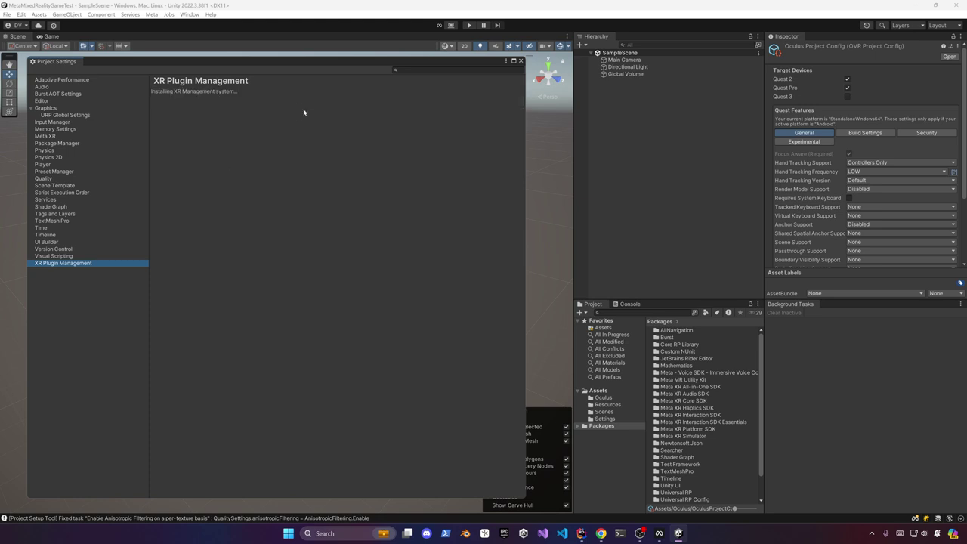
Enable the Oculus provider on XR Plug-in Management's Android tab.
{"action": "left_click", "coordinate": [78, 263]}
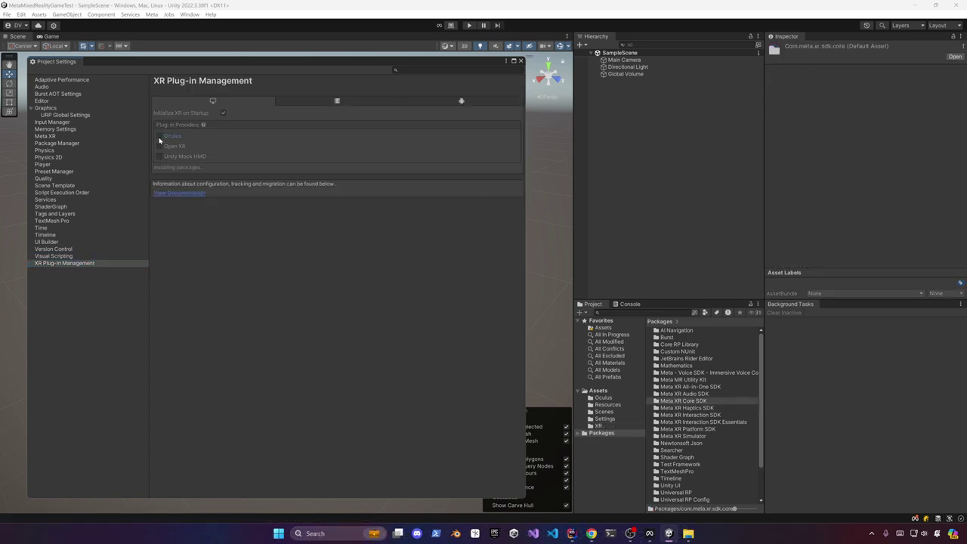
{"action": "left_click", "coordinate": [462, 102]}
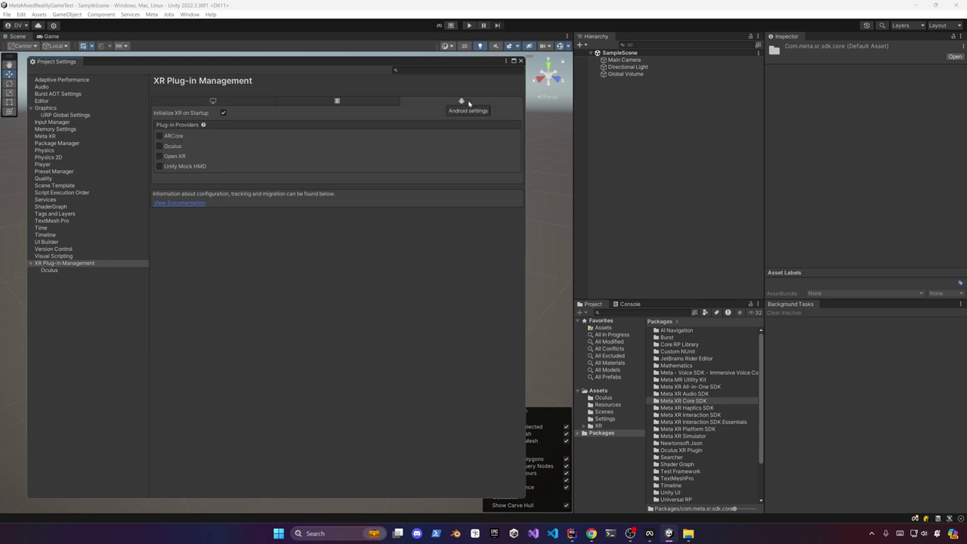
{"action": "left_click", "coordinate": [159, 146]}
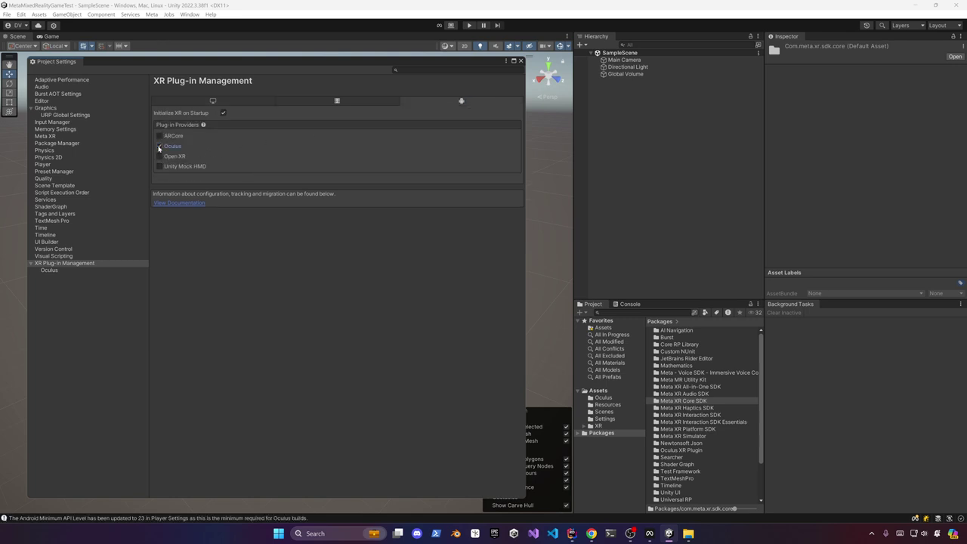
{"action": "left_click", "coordinate": [50, 270]}
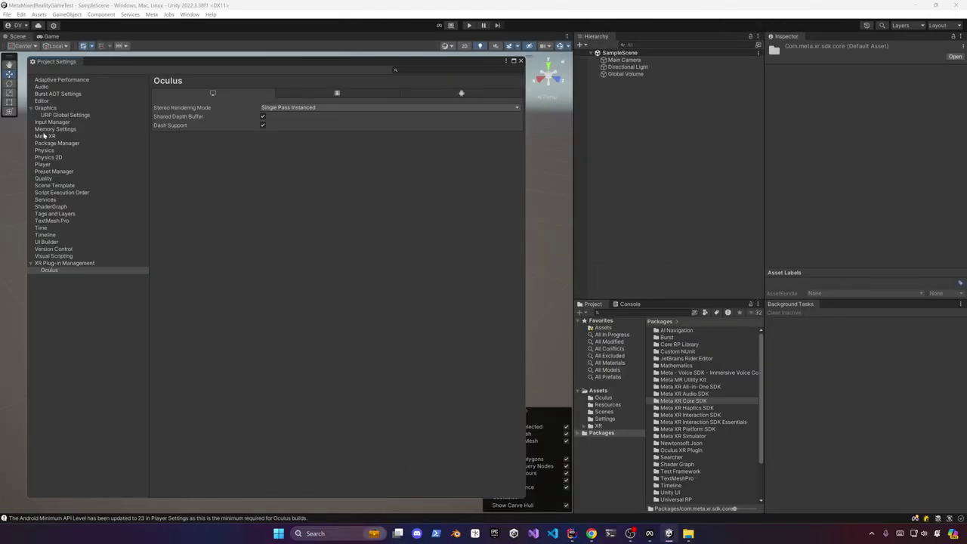
{"action": "left_click", "coordinate": [44, 136]}
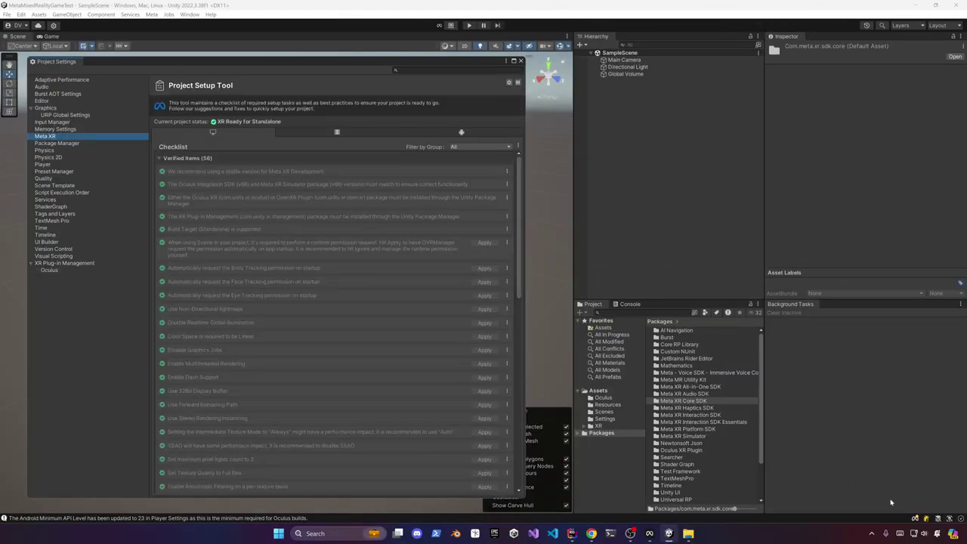
Run Fix All and Apply All on the Project Setup Tool's Android checklist, then open MyFirstMRGame.
{"action": "left_click", "coordinate": [915, 521]}
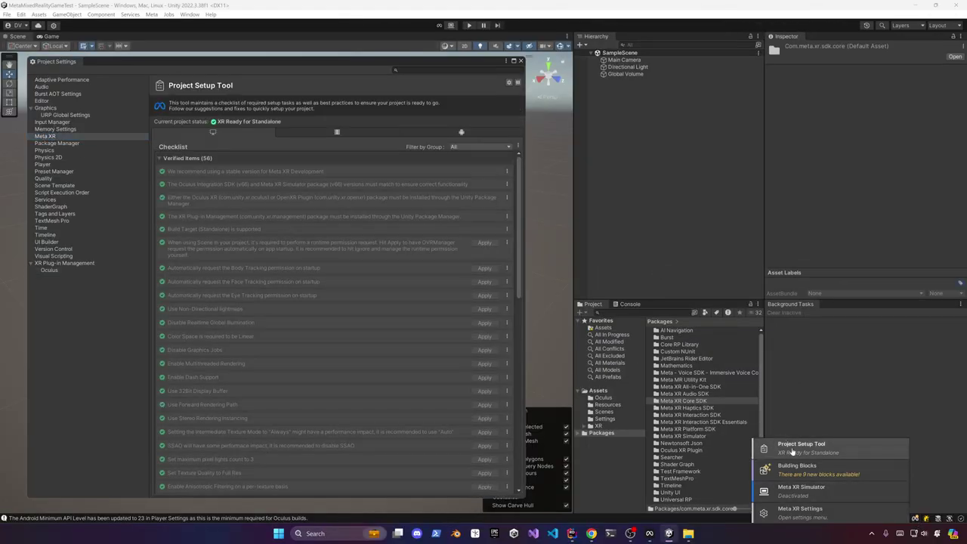
{"action": "left_click", "coordinate": [313, 248]}
{"action": "scroll", "coordinate": [313, 248], "scroll_direction": "down", "scroll_amount": 15}
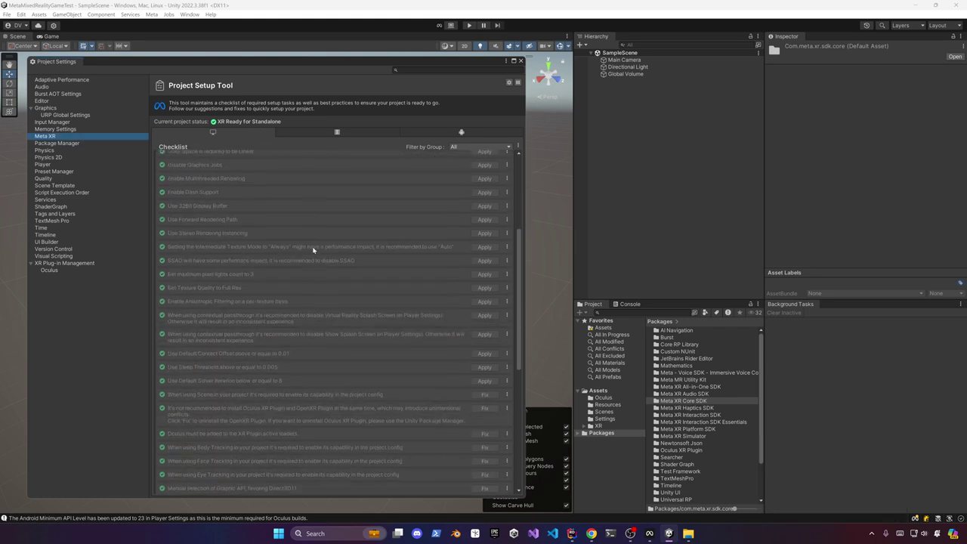
{"action": "scroll", "coordinate": [319, 250], "scroll_direction": "up", "scroll_amount": 15}
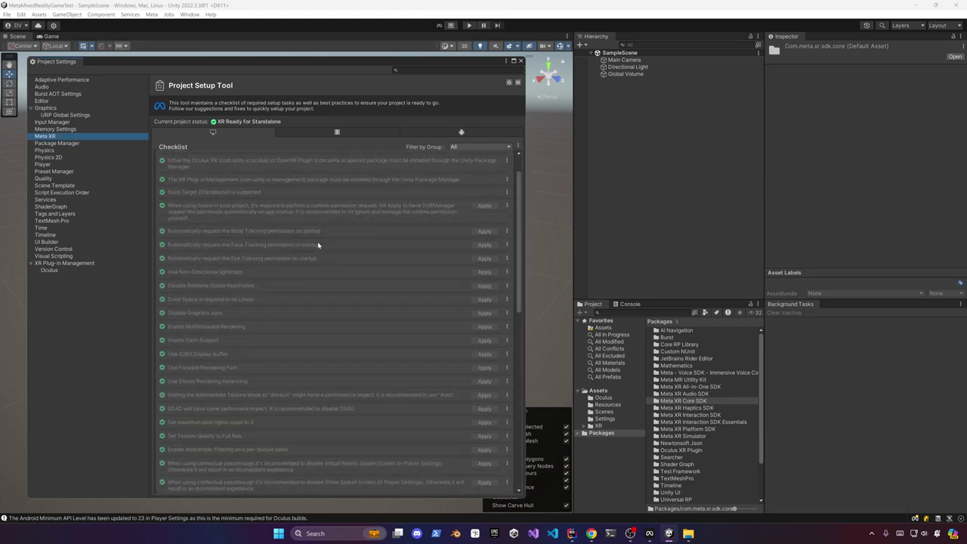
{"action": "left_click", "coordinate": [442, 134]}
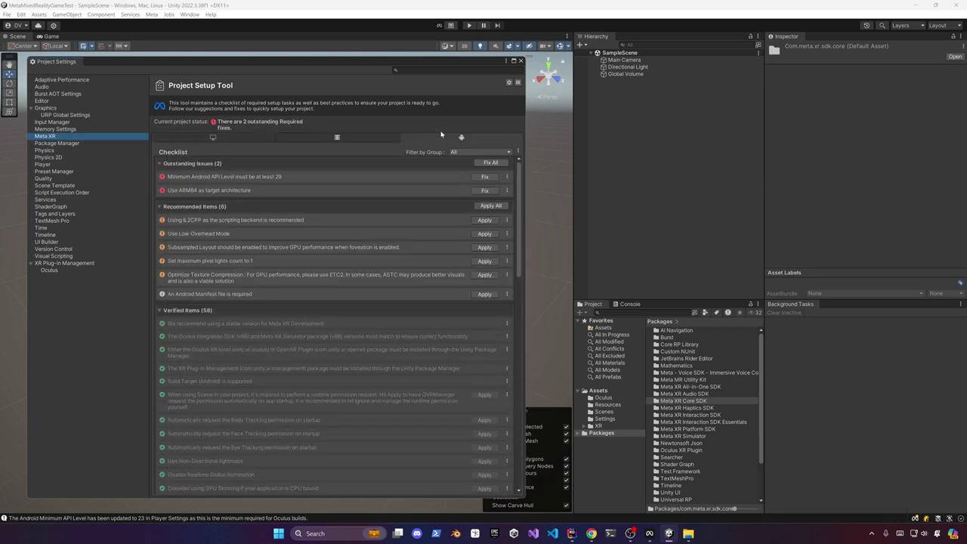
{"action": "left_click", "coordinate": [490, 162]}
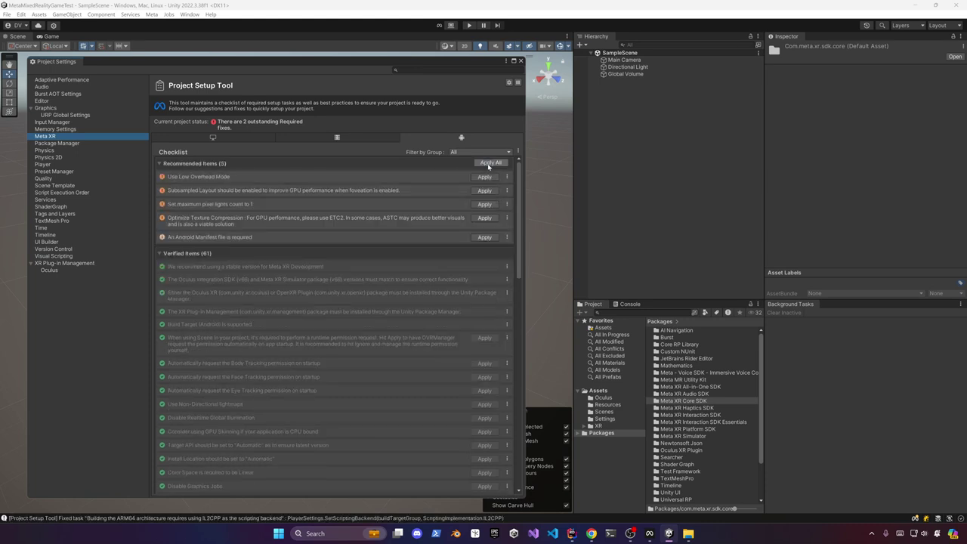
{"action": "left_click", "coordinate": [491, 158]}
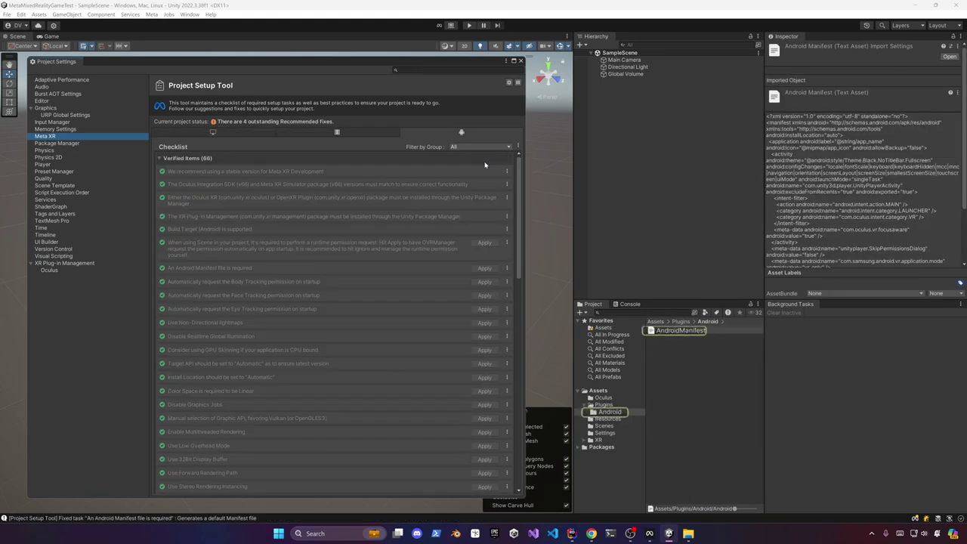
{"action": "double_click", "coordinate": [681, 330]}
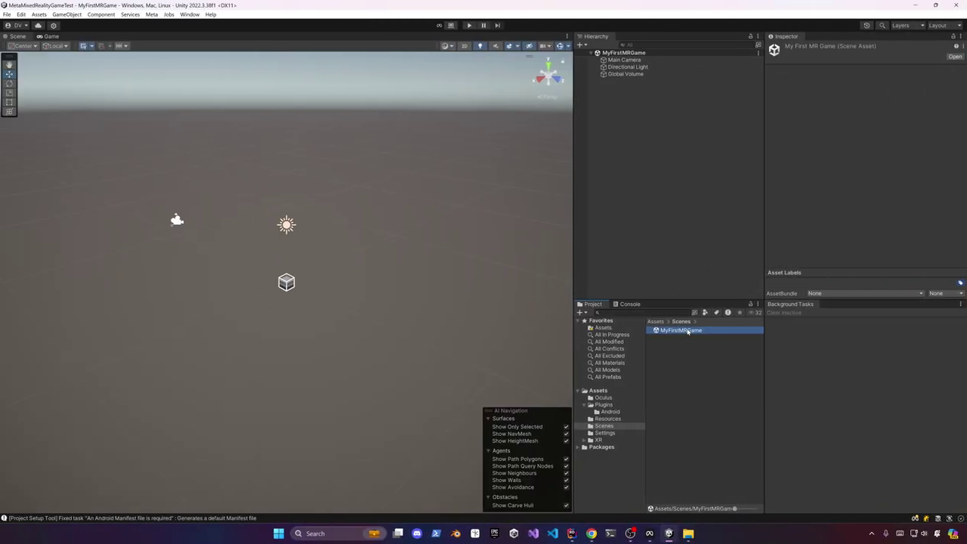
Switch the project's build platform to Android in Build Settings.
{"action": "key", "text": "ctrl+shift+b"}
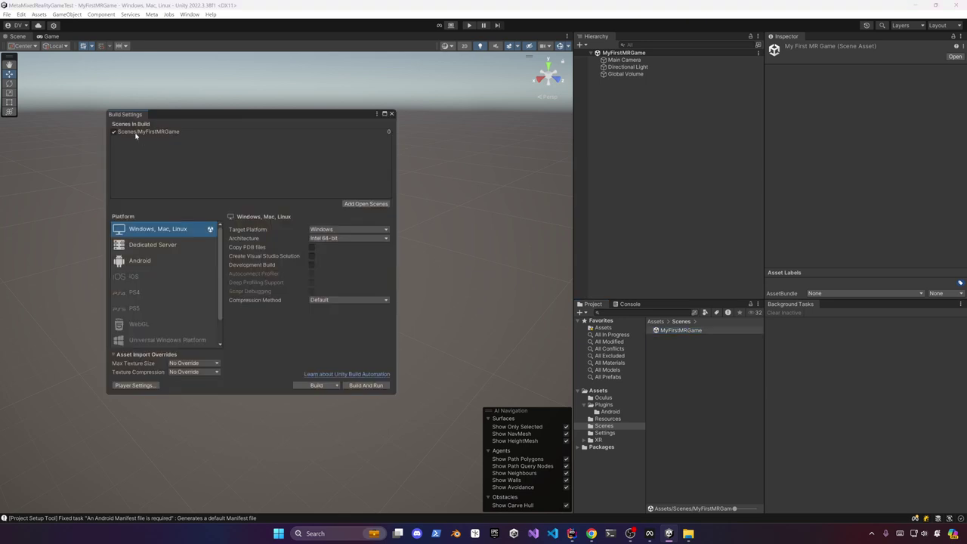
{"action": "left_click", "coordinate": [156, 261]}
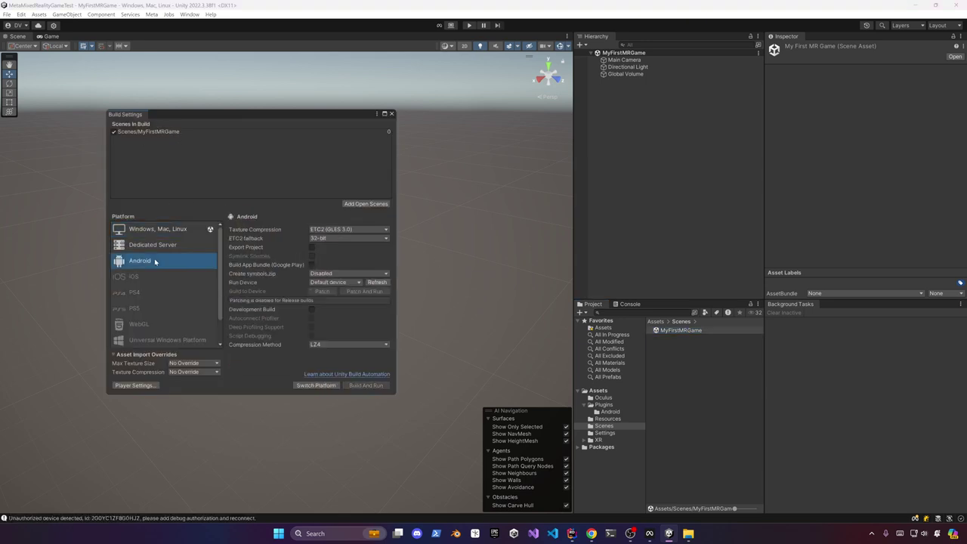
{"action": "left_click", "coordinate": [318, 386]}
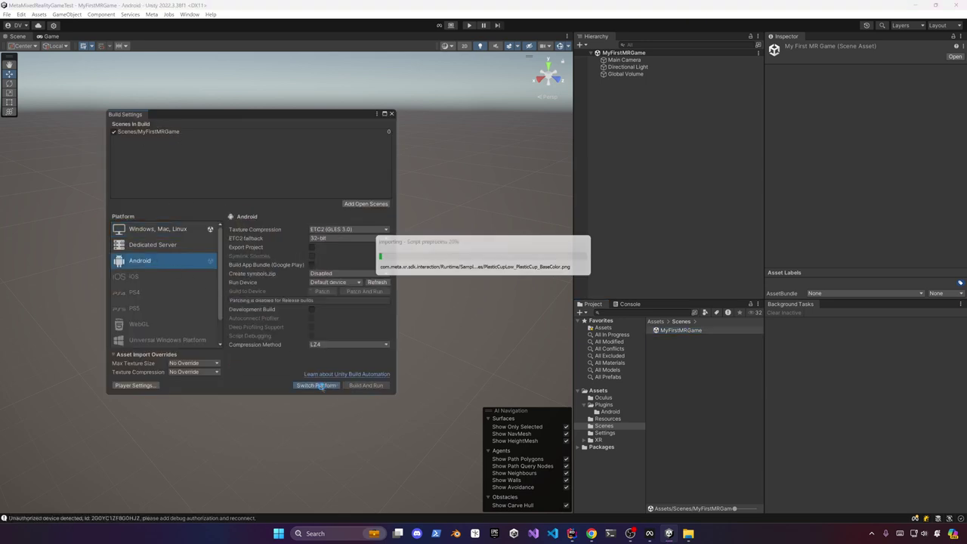
{"action": "left_click", "coordinate": [392, 114]}
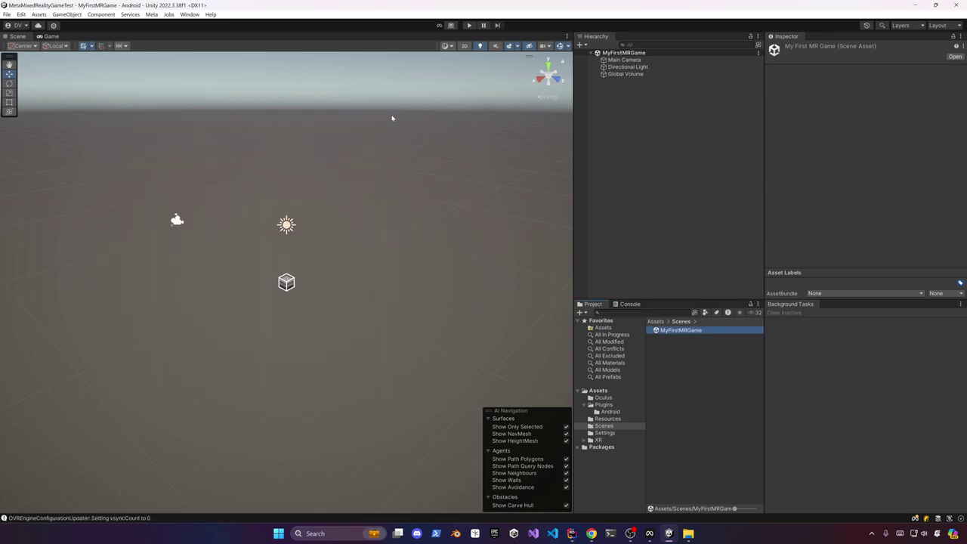
Delete Main Camera and Global Volume from the scene and save it.
{"action": "left_click", "coordinate": [626, 73]}
{"action": "left_click", "coordinate": [624, 60], "text": "ctrl"}
{"action": "key", "text": "Delete"}
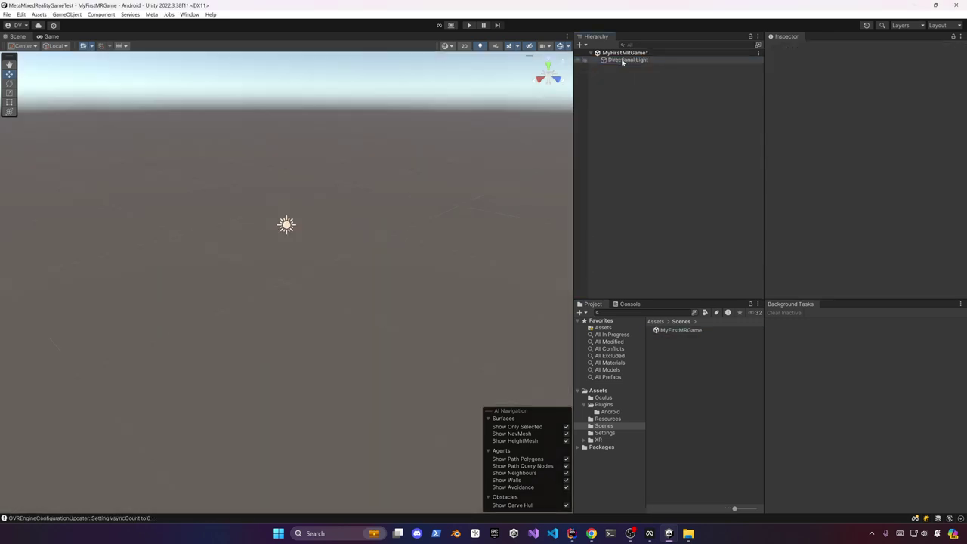
{"action": "key", "text": "ctrl+s"}
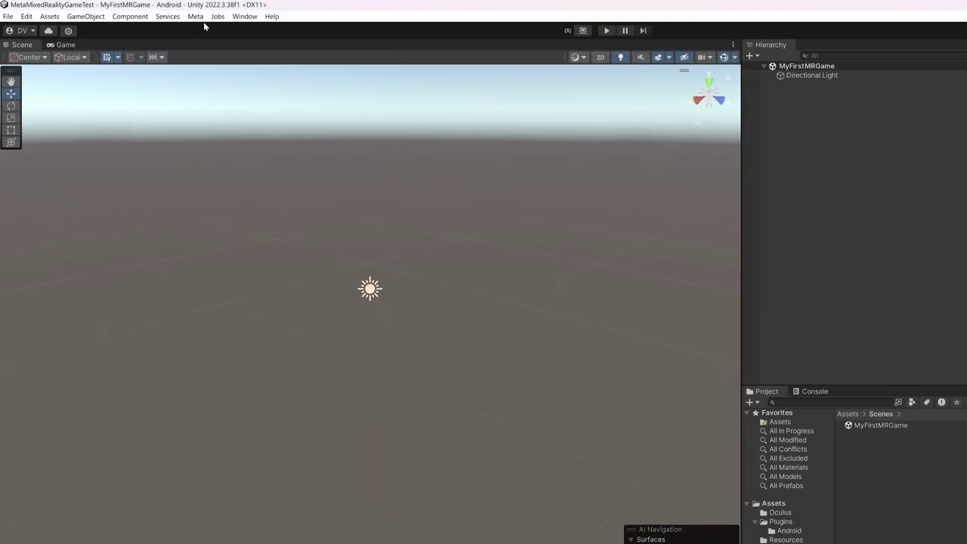
{"action": "left_click", "coordinate": [196, 17]}
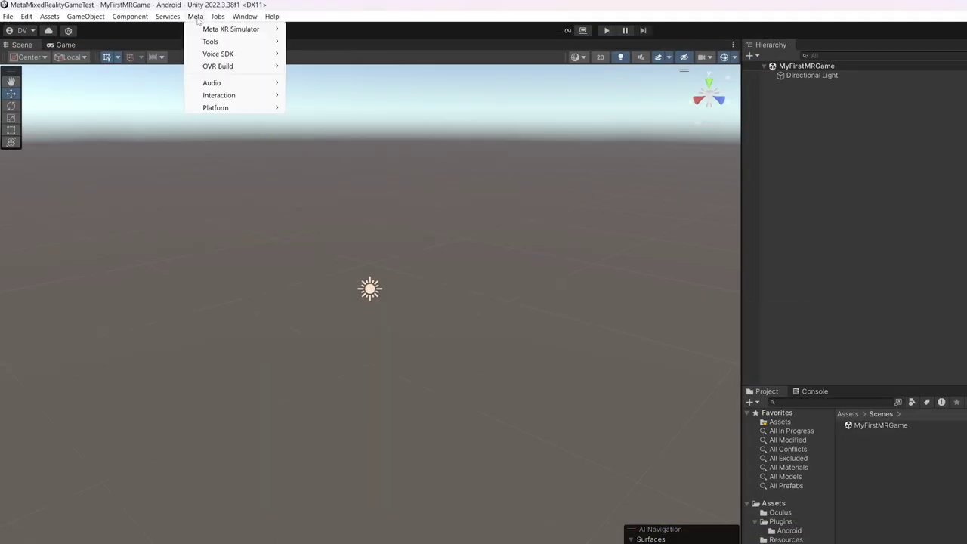
Open the Meta Building Blocks window and enlarge it to show more blocks.
{"action": "mouse_move", "coordinate": [206, 43]}
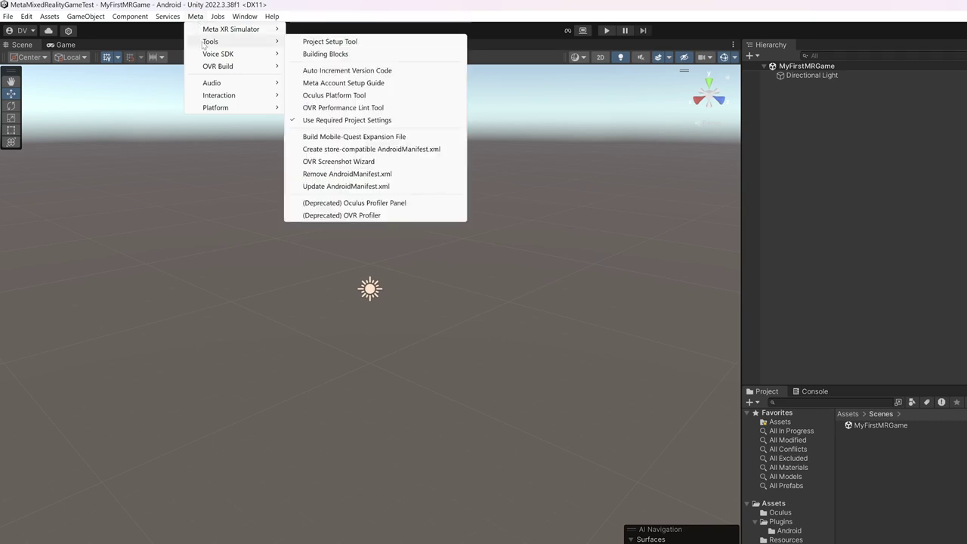
{"action": "left_click", "coordinate": [310, 55]}
{"action": "left_click_drag", "start_coordinate": [332, 79], "coordinate": [303, 74]}
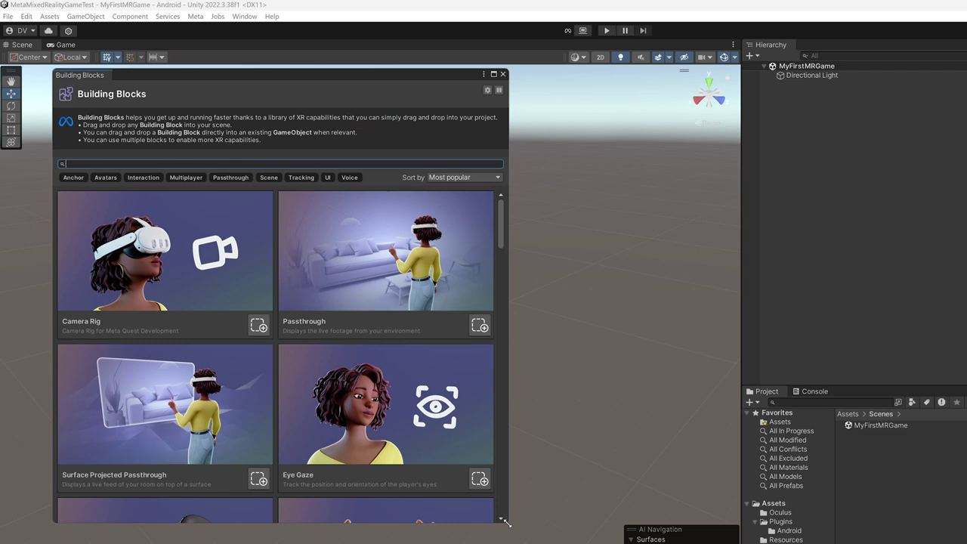
{"action": "left_click_drag", "start_coordinate": [507, 523], "coordinate": [609, 543]}
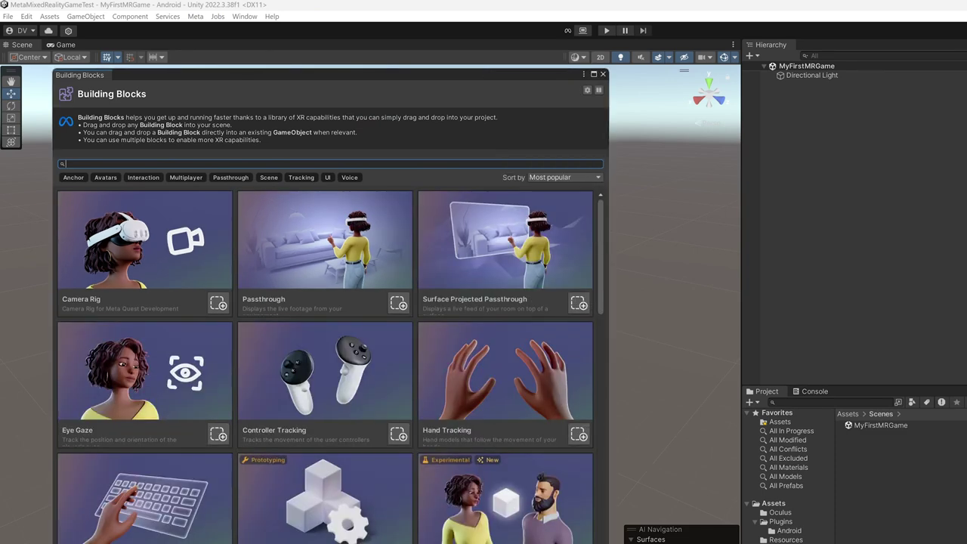
{"action": "scroll", "coordinate": [549, 366], "scroll_direction": "down", "scroll_amount": 6}
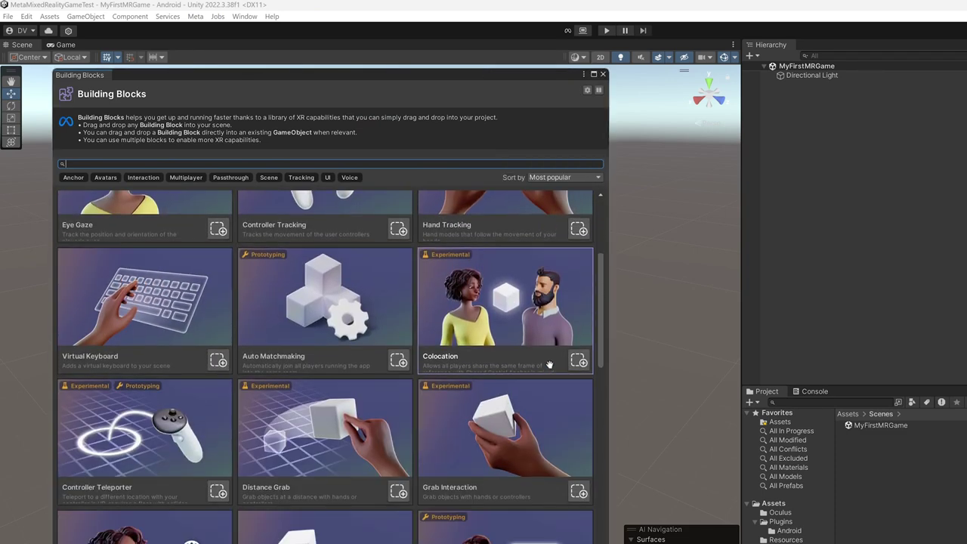
{"action": "scroll", "coordinate": [550, 366], "scroll_direction": "up", "scroll_amount": 6}
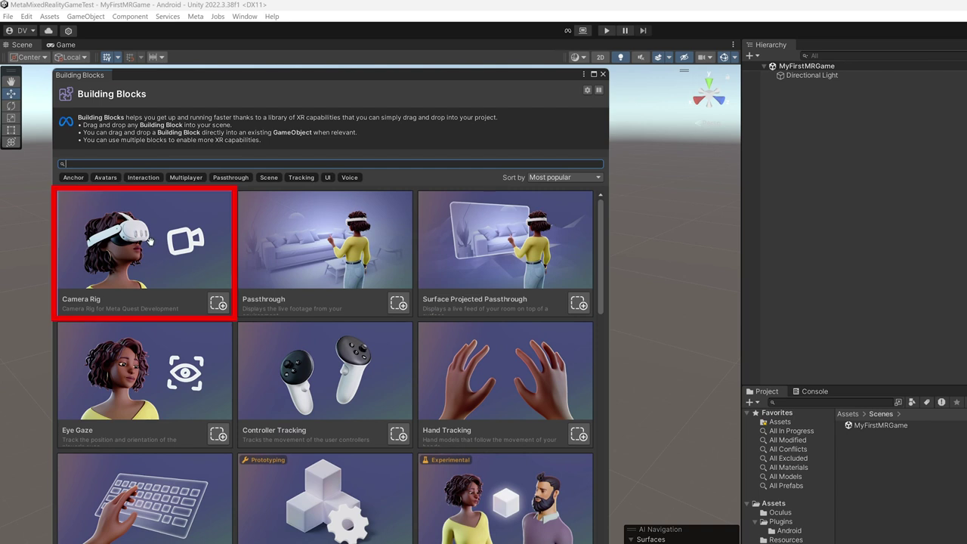
Add the Camera Rig, Controller Tracking, Hand Tracking and Virtual Hands blocks.
{"action": "left_click", "coordinate": [218, 303]}
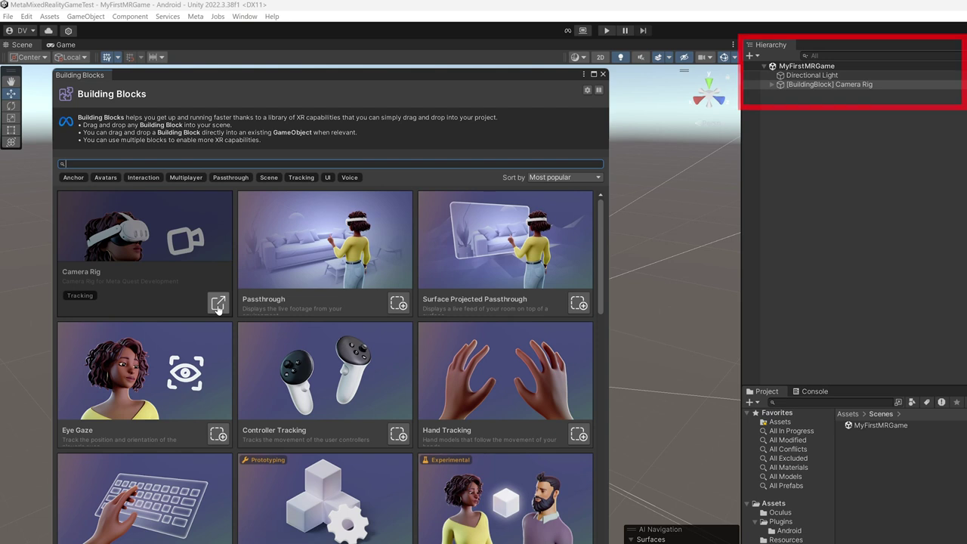
{"action": "left_click", "coordinate": [398, 436]}
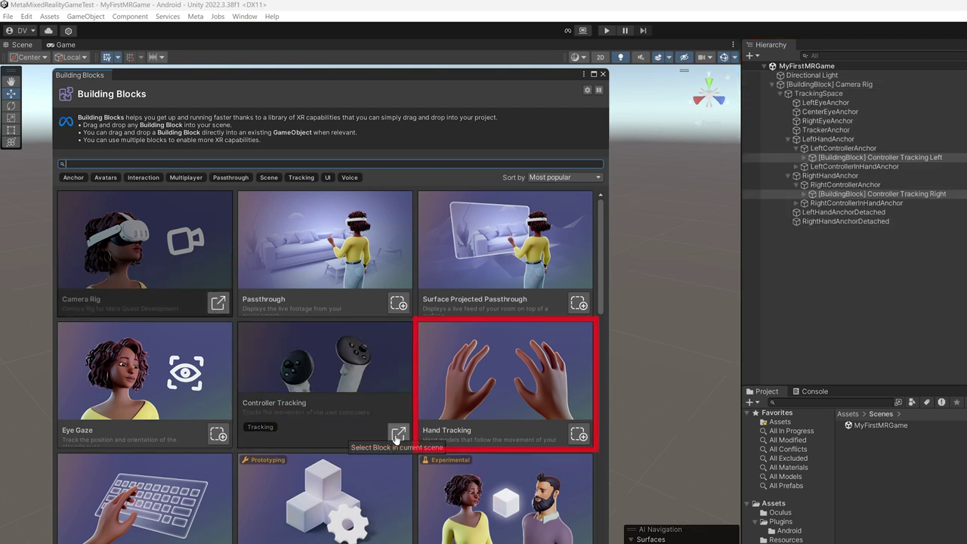
{"action": "left_click", "coordinate": [578, 435]}
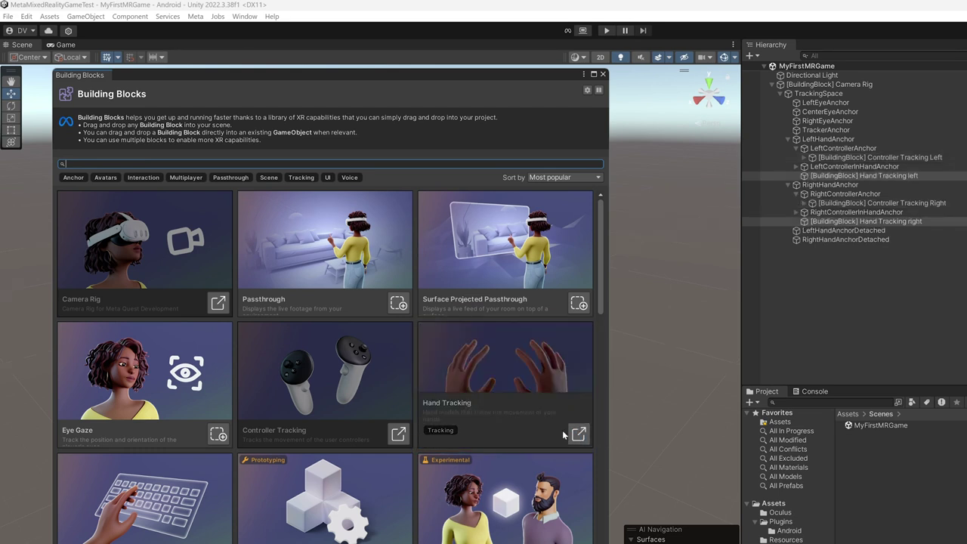
{"action": "type", "text": "virtual"}
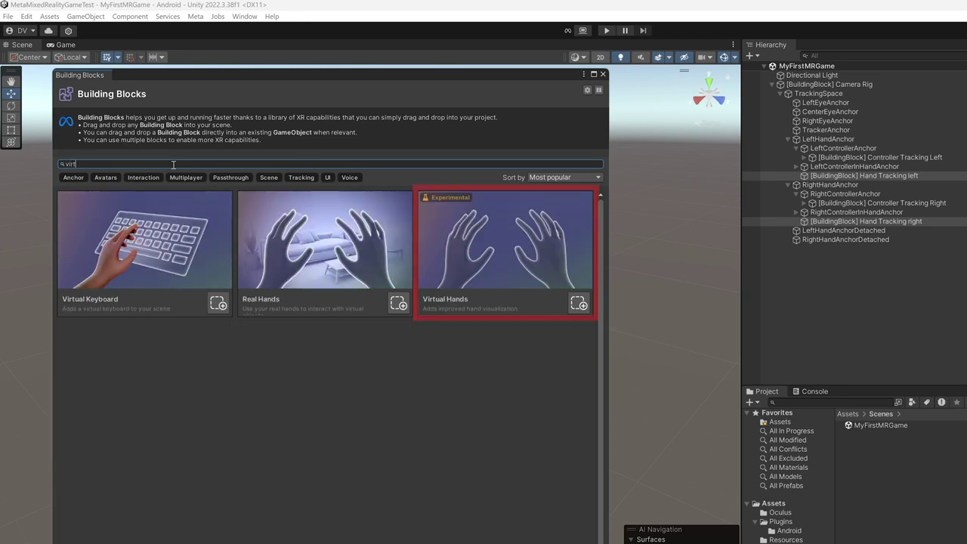
{"action": "left_click", "coordinate": [579, 303]}
{"action": "key", "text": "ctrl+a"}
{"action": "key", "text": "BackSpace"}
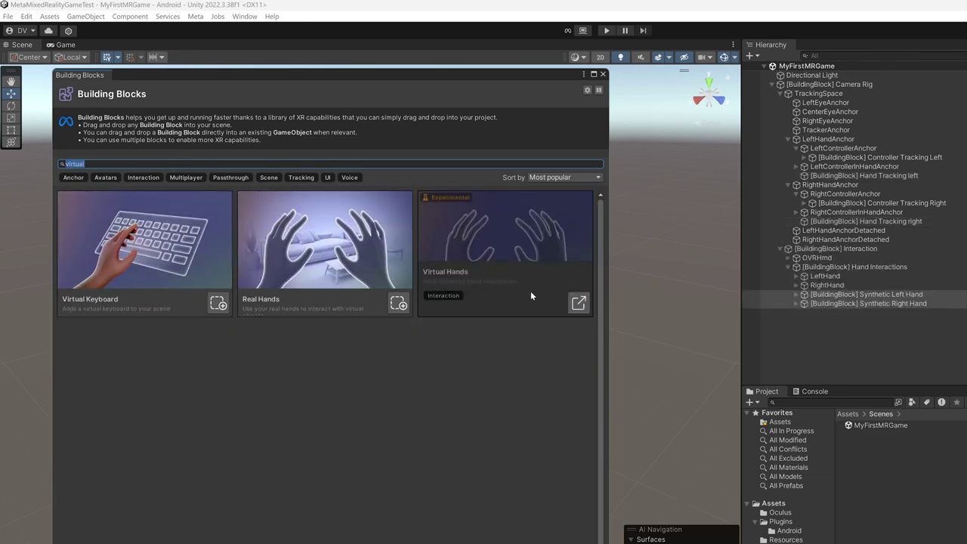
Add the Passthrough block and the Grab Interaction block from their filtered categories.
{"action": "left_click", "coordinate": [221, 179]}
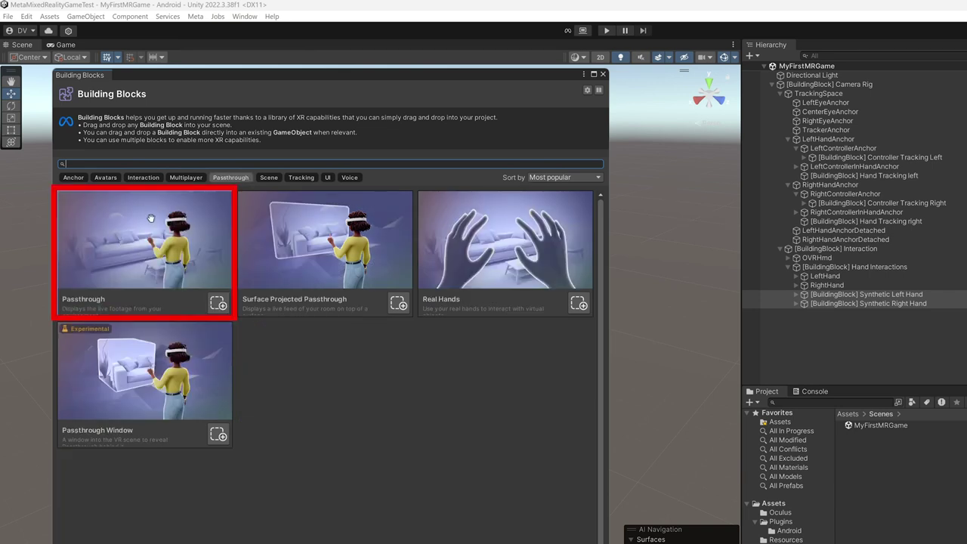
{"action": "left_click", "coordinate": [217, 304]}
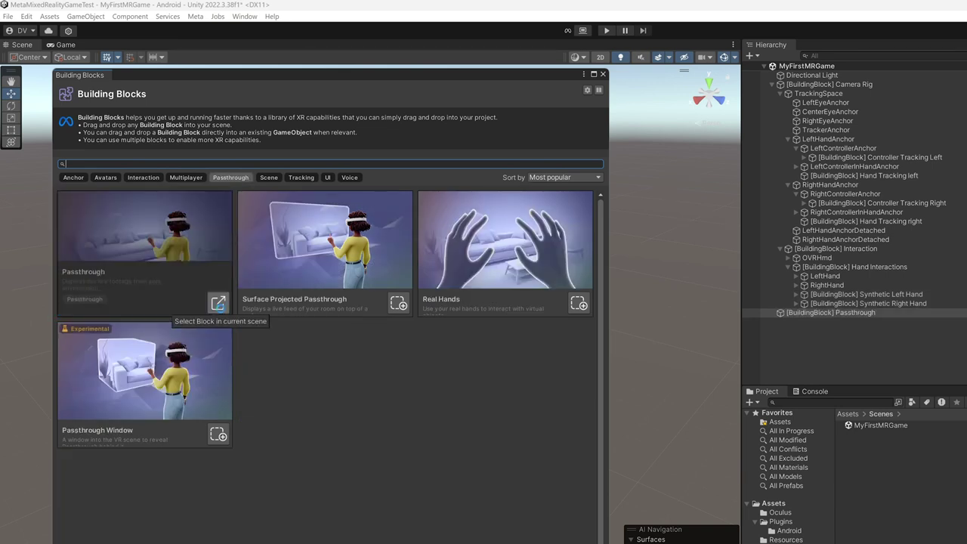
{"action": "left_click", "coordinate": [143, 178]}
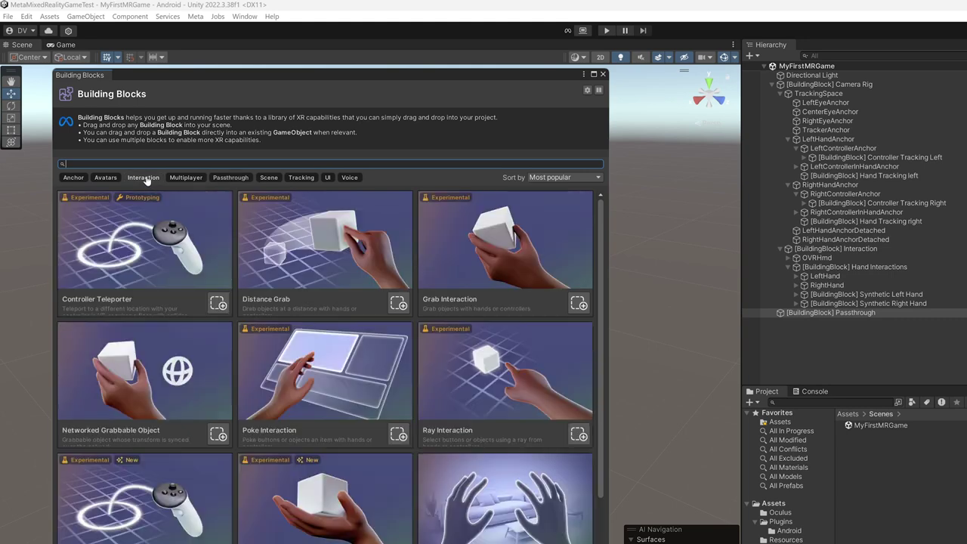
{"action": "scroll", "coordinate": [325, 302], "scroll_direction": "down", "scroll_amount": 3}
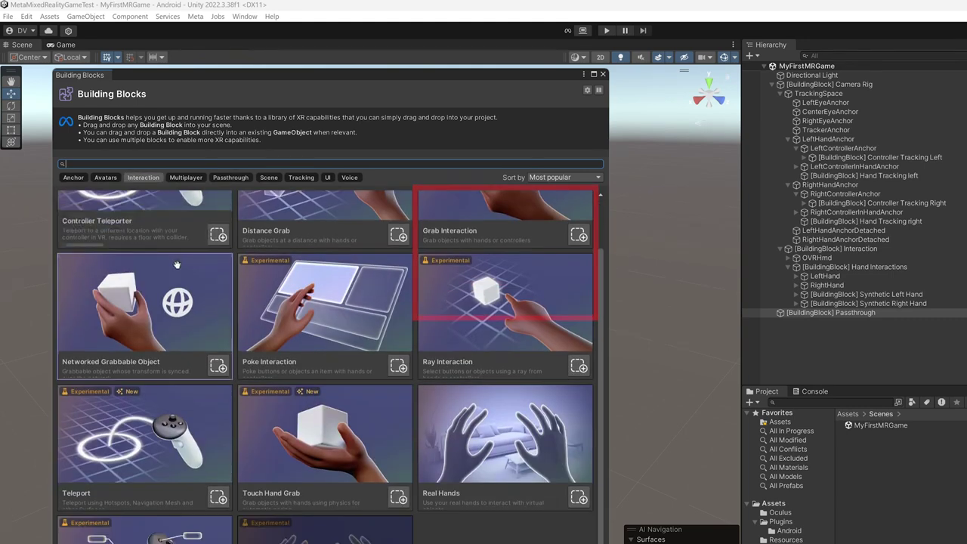
{"action": "scroll", "coordinate": [393, 288], "scroll_direction": "up", "scroll_amount": 3}
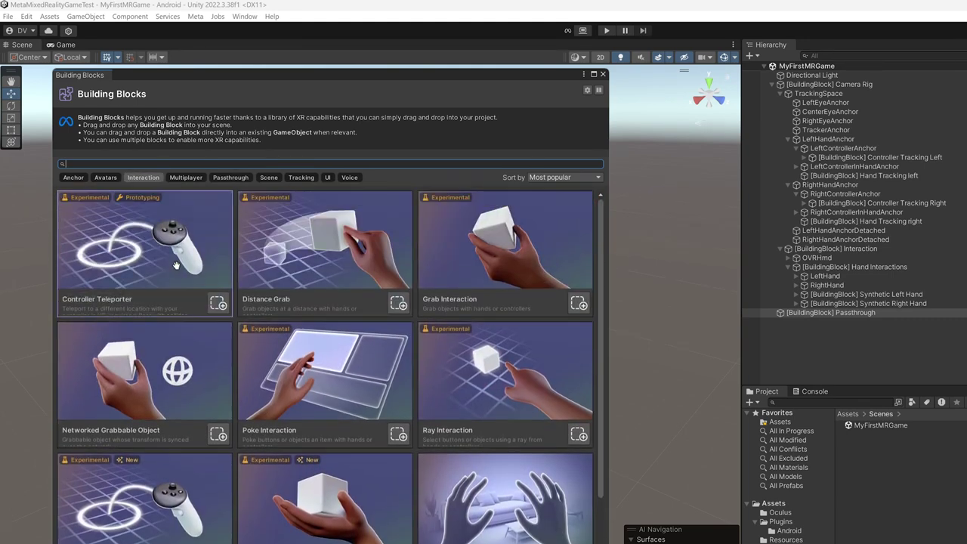
{"action": "left_click", "coordinate": [579, 304]}
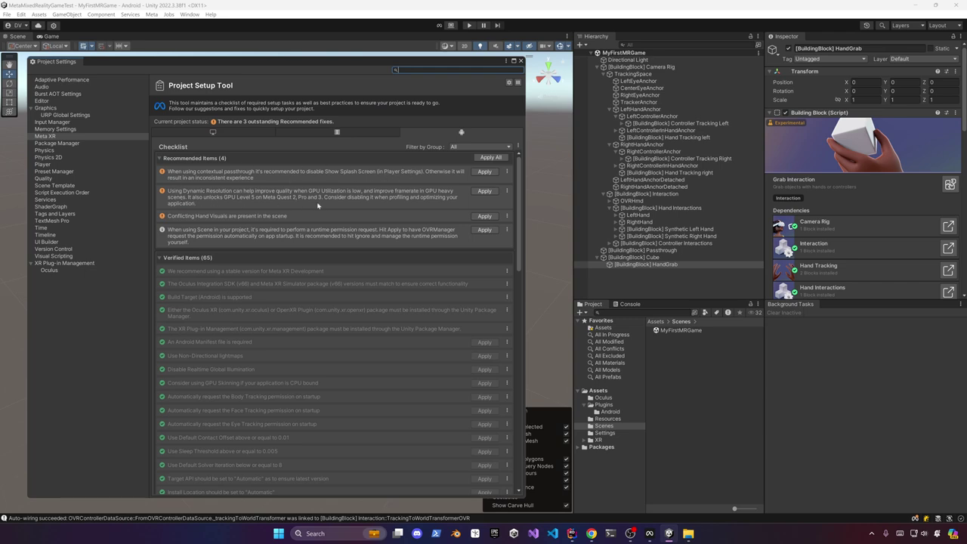
Apply all recommended Project Setup fixes and begin creating a new asset in Materials.
{"action": "left_click", "coordinate": [491, 158]}
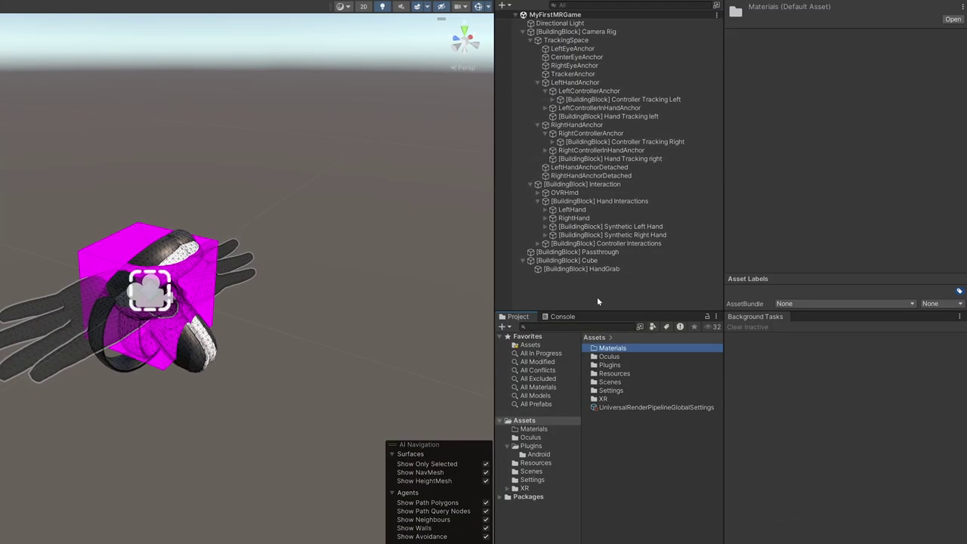
{"action": "right_click", "coordinate": [663, 330]}
{"action": "mouse_move", "coordinate": [627, 42]}
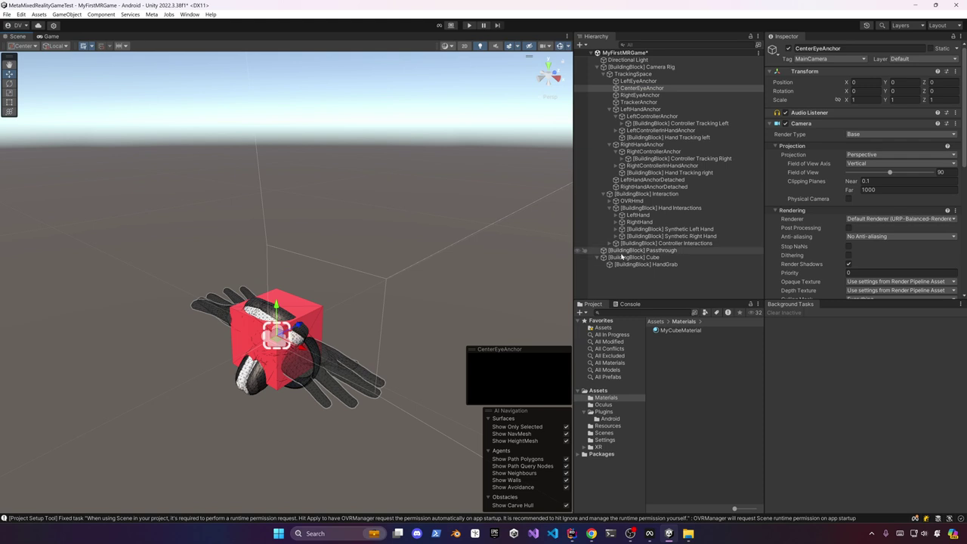
Set the cube's Z position to 1.
{"action": "left_click", "coordinate": [628, 257]}
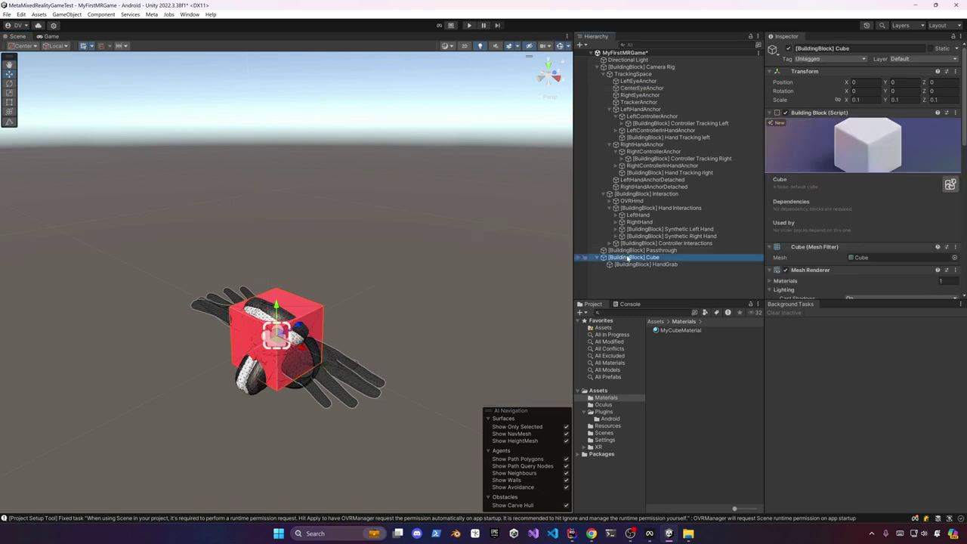
{"action": "left_click", "coordinate": [954, 82]}
{"action": "type", "text": "1"}
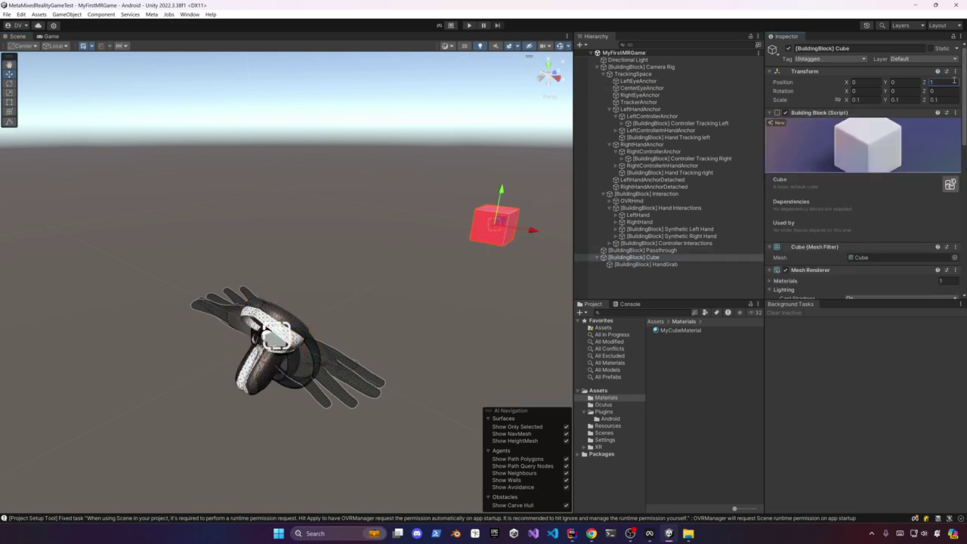
{"action": "left_click_drag", "start_coordinate": [383, 316], "coordinate": [346, 356], "text": "alt"}
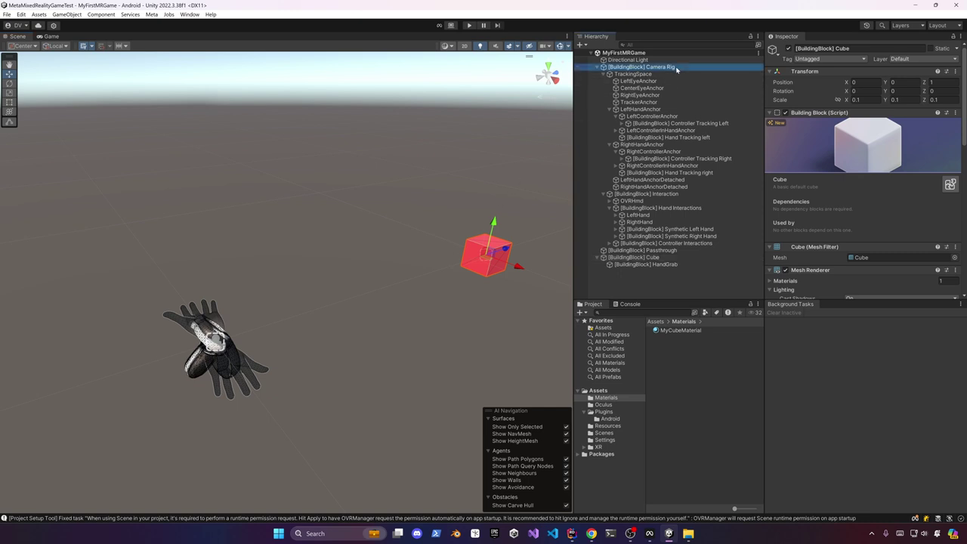
Tick Quest 3 in the Camera Rig's OVR Manager Target Devices and review Tracking and Quest Features.
{"action": "left_click", "coordinate": [727, 67]}
{"action": "scroll", "coordinate": [912, 178], "scroll_direction": "down", "scroll_amount": 8}
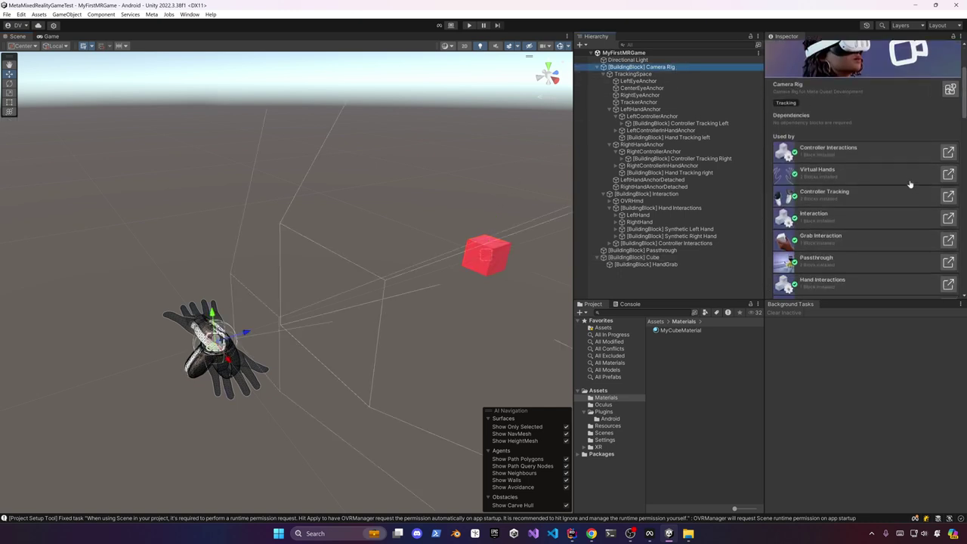
{"action": "scroll", "coordinate": [900, 188], "scroll_direction": "down", "scroll_amount": 4}
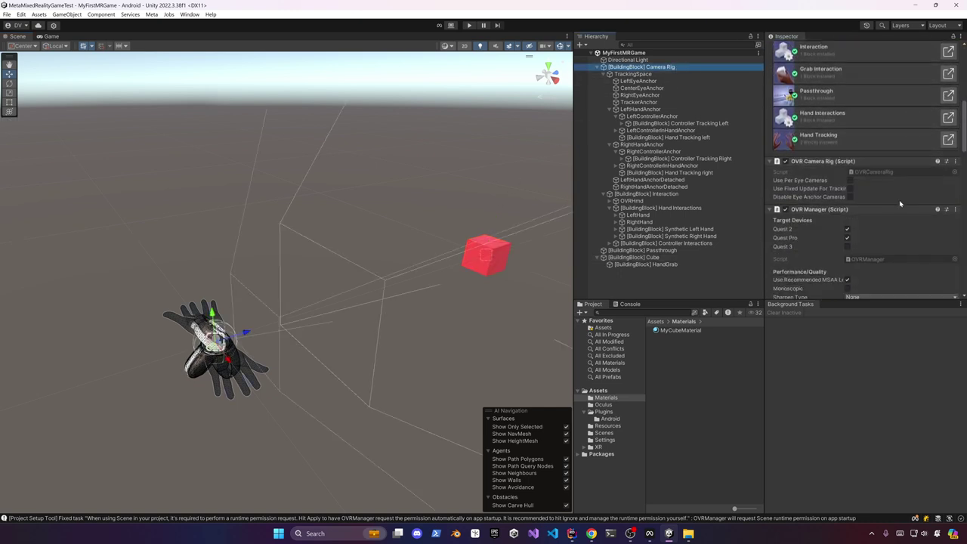
{"action": "left_click", "coordinate": [848, 176]}
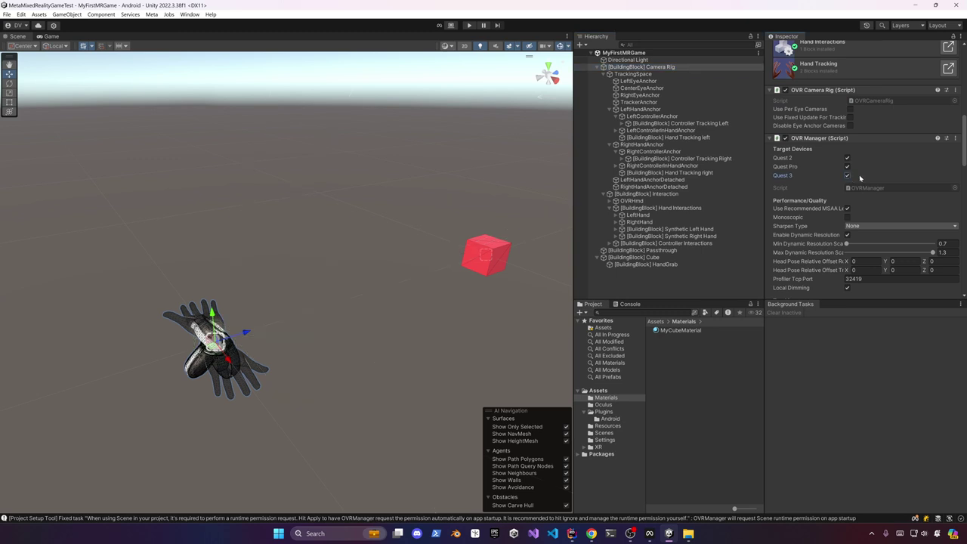
{"action": "scroll", "coordinate": [900, 189], "scroll_direction": "down", "scroll_amount": 1}
{"action": "scroll", "coordinate": [911, 197], "scroll_direction": "down", "scroll_amount": 8}
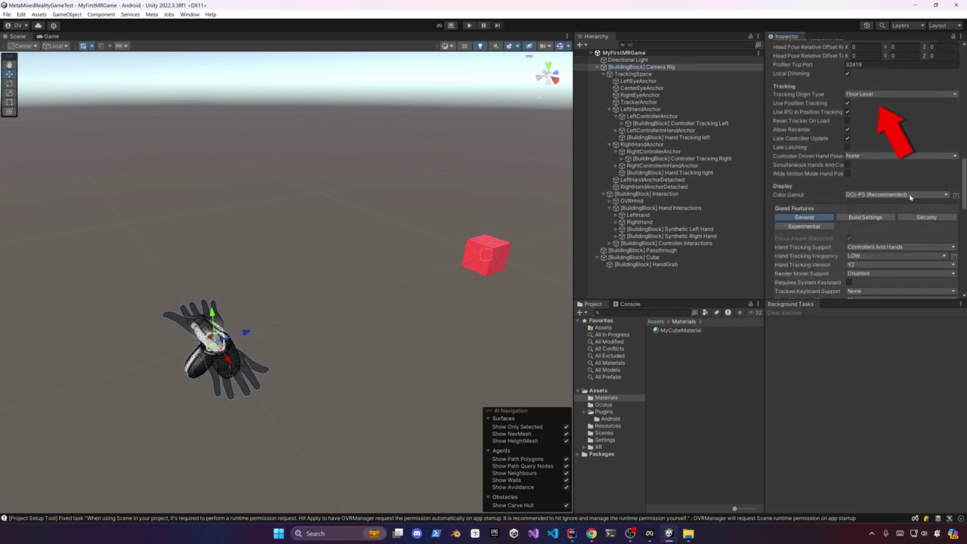
{"action": "scroll", "coordinate": [915, 198], "scroll_direction": "down", "scroll_amount": 3}
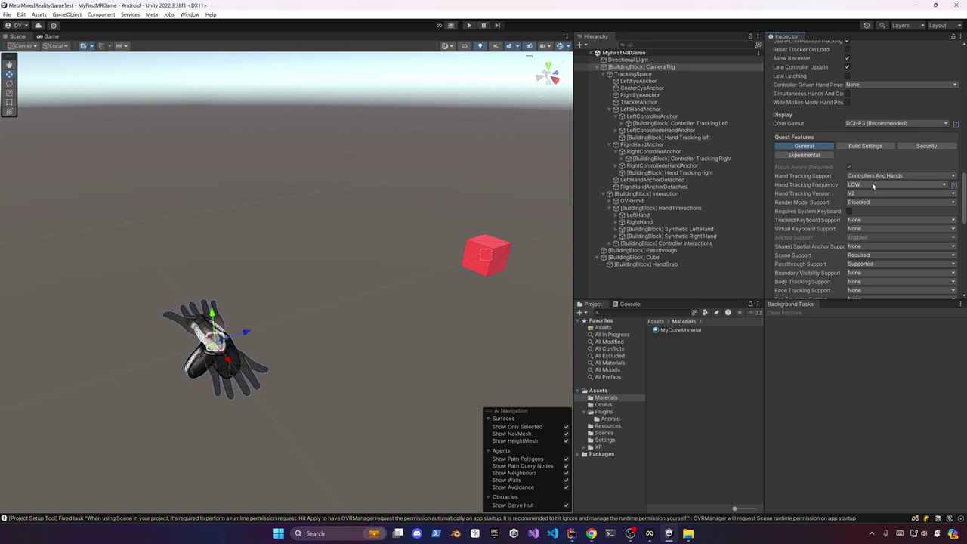
{"action": "scroll", "coordinate": [907, 189], "scroll_direction": "down", "scroll_amount": 2}
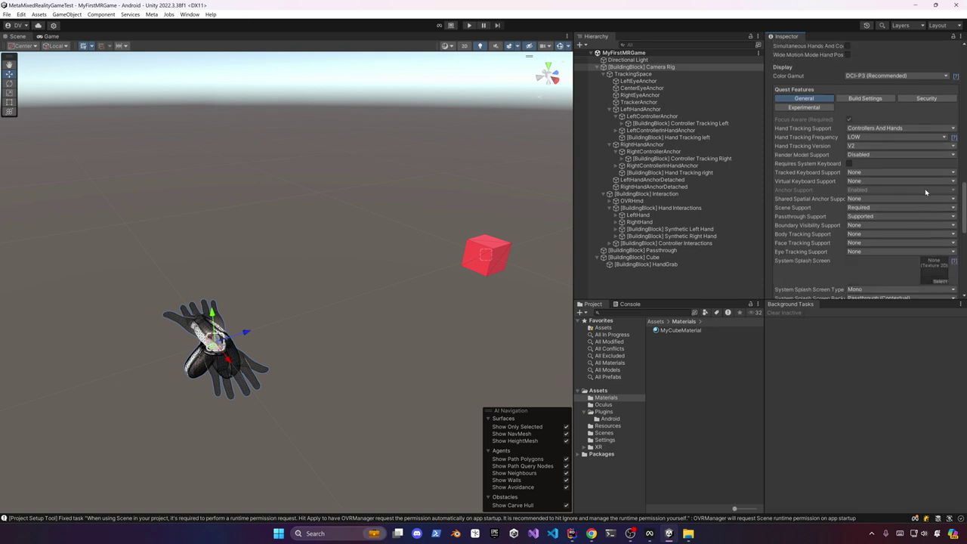
{"action": "scroll", "coordinate": [926, 192], "scroll_direction": "down", "scroll_amount": 3}
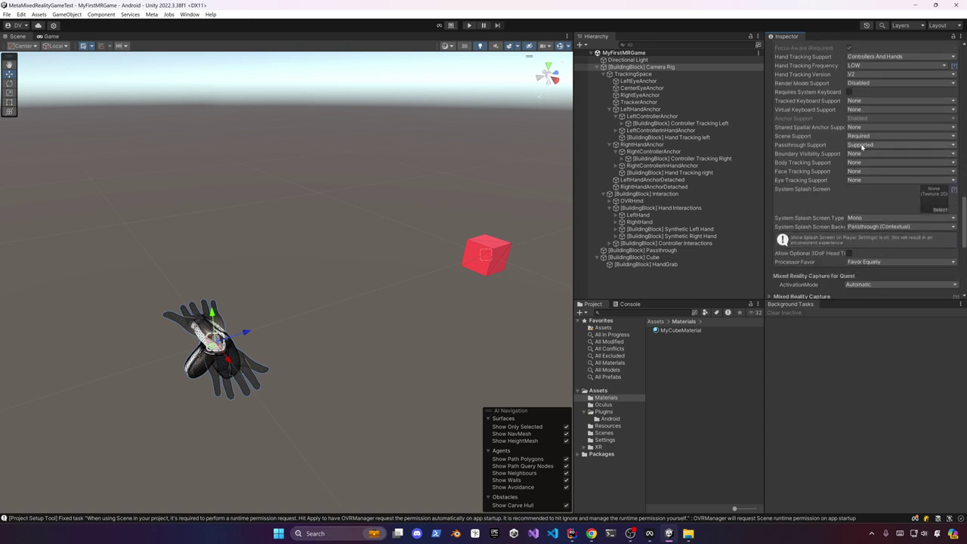
{"action": "scroll", "coordinate": [914, 242], "scroll_direction": "down", "scroll_amount": 3}
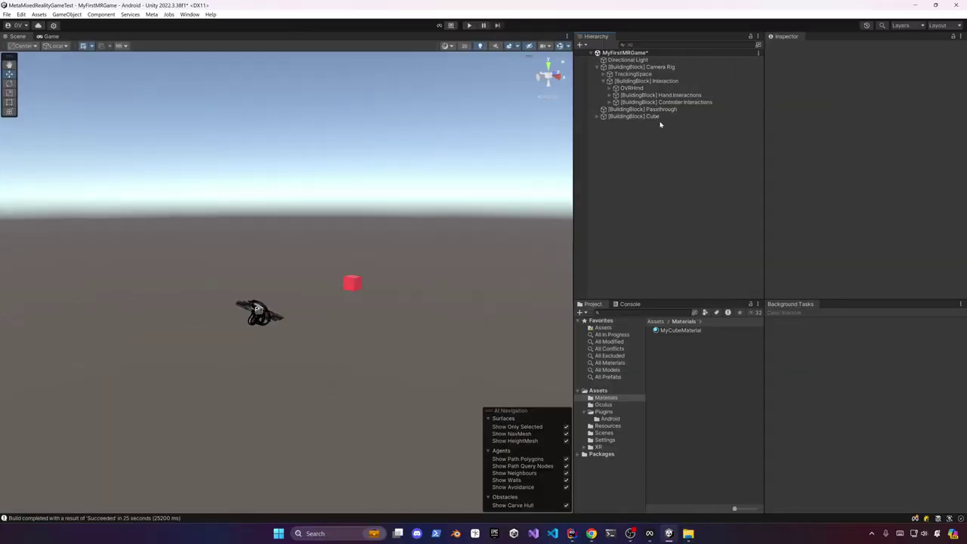
{"action": "left_click", "coordinate": [633, 115]}
Move the cube to position Y 1 and Z 0.5.
{"action": "left_click", "coordinate": [898, 83]}
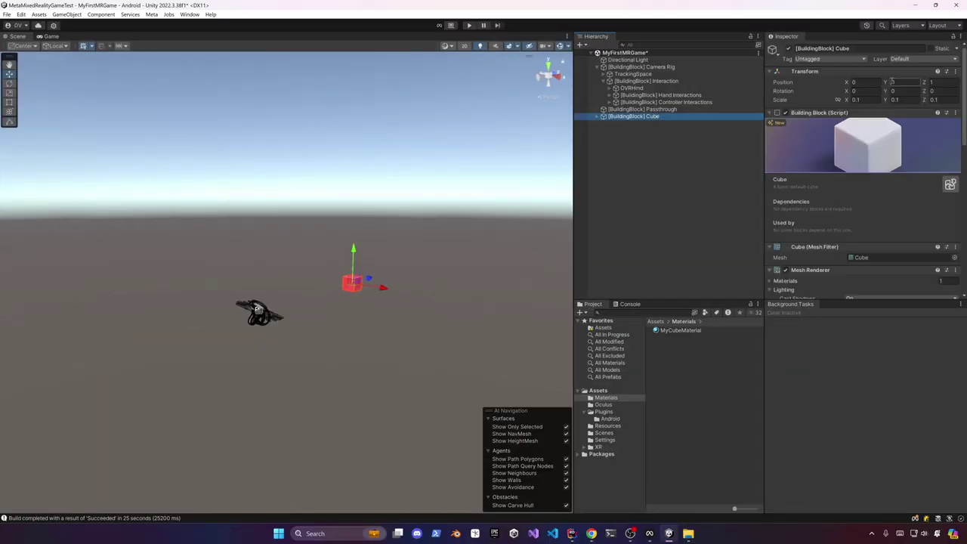
{"action": "type", "text": "1"}
{"action": "left_click", "coordinate": [935, 82]}
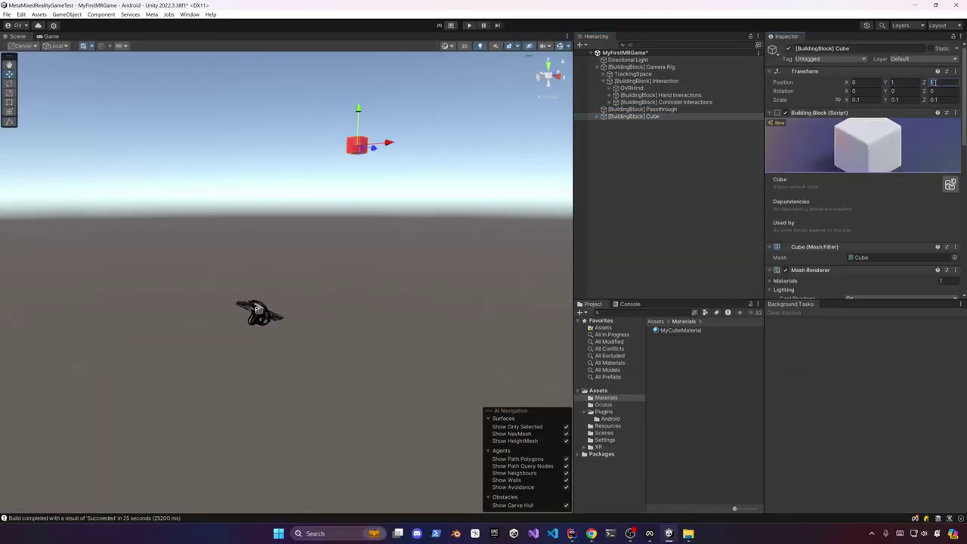
{"action": "type", "text": "0.5"}
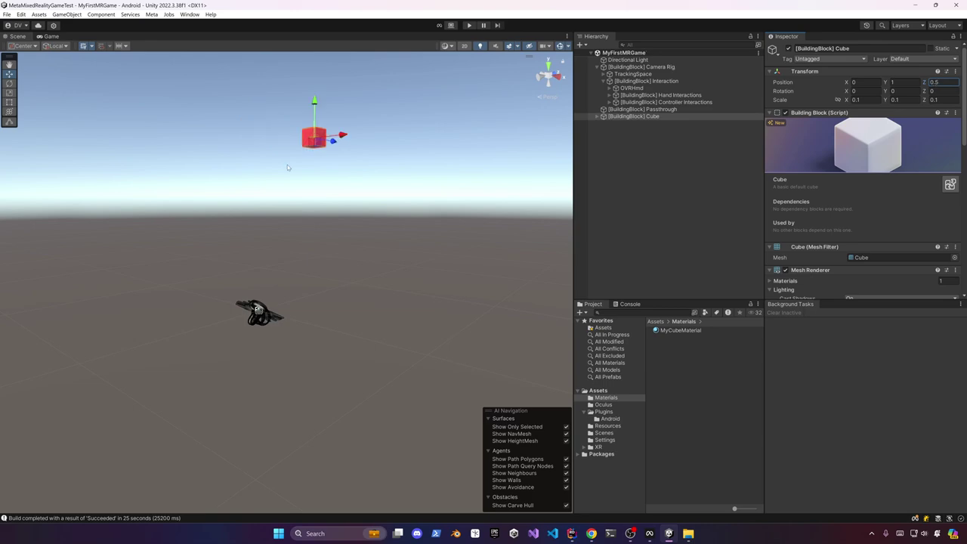
{"action": "right_click_drag", "start_coordinate": [287, 167], "coordinate": [368, 290]}
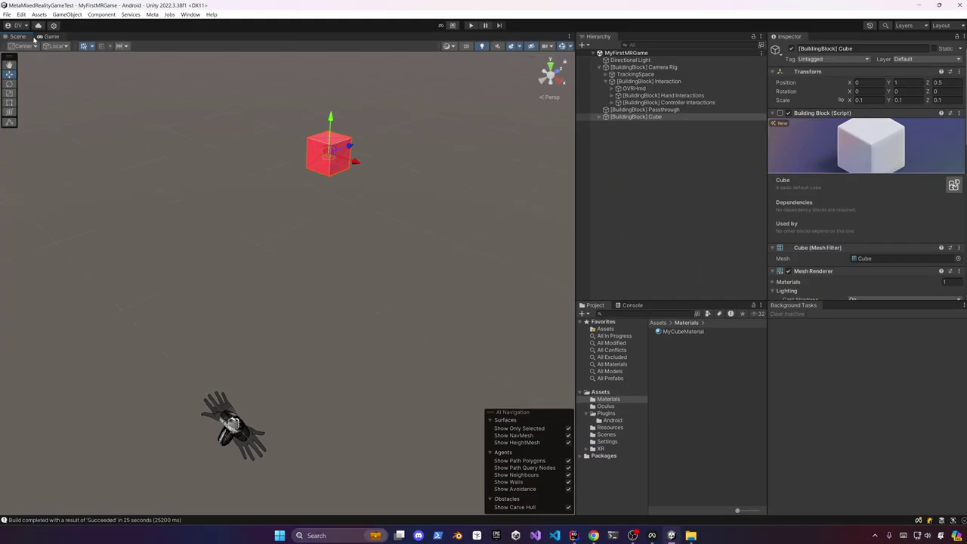
Build and run to the connected headset, overwriting Build.apk.
{"action": "left_click", "coordinate": [6, 14]}
{"action": "left_click", "coordinate": [32, 121]}
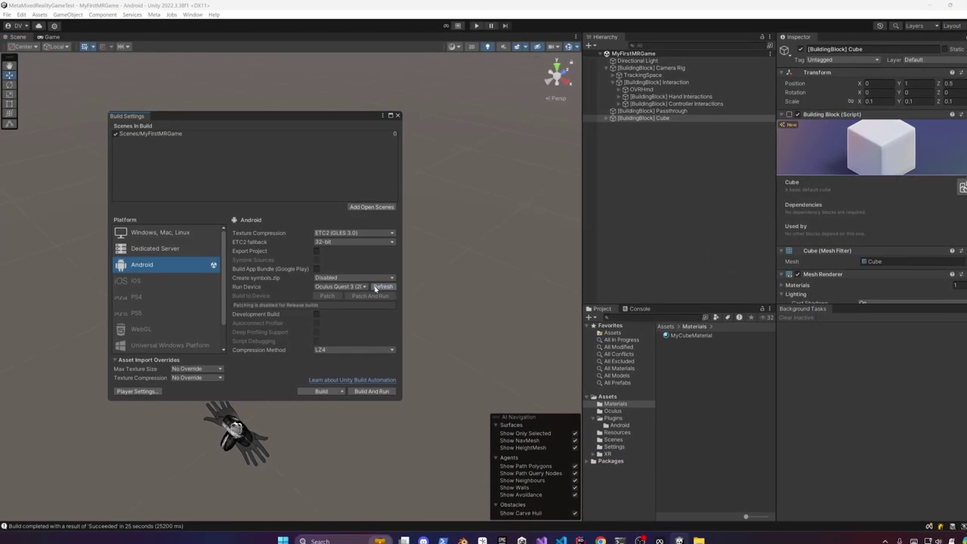
{"action": "left_click", "coordinate": [340, 287]}
{"action": "left_click", "coordinate": [363, 320]}
{"action": "left_click", "coordinate": [371, 392]}
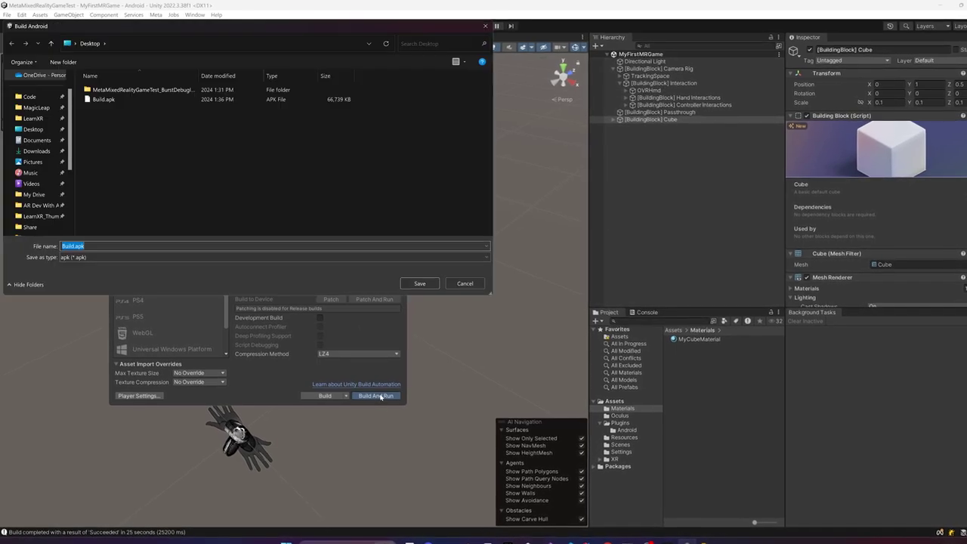
{"action": "left_click", "coordinate": [151, 99]}
{"action": "left_click", "coordinate": [419, 283]}
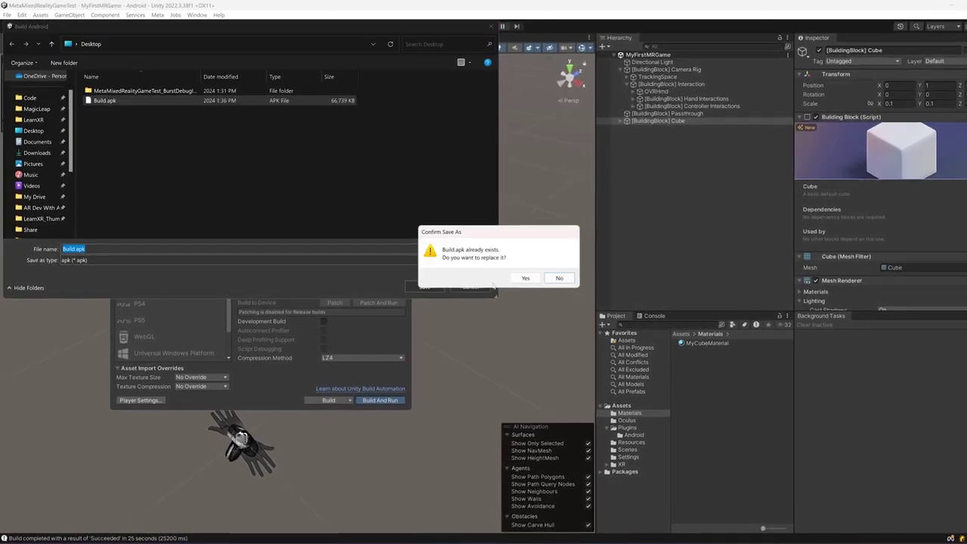
{"action": "left_click", "coordinate": [526, 278]}
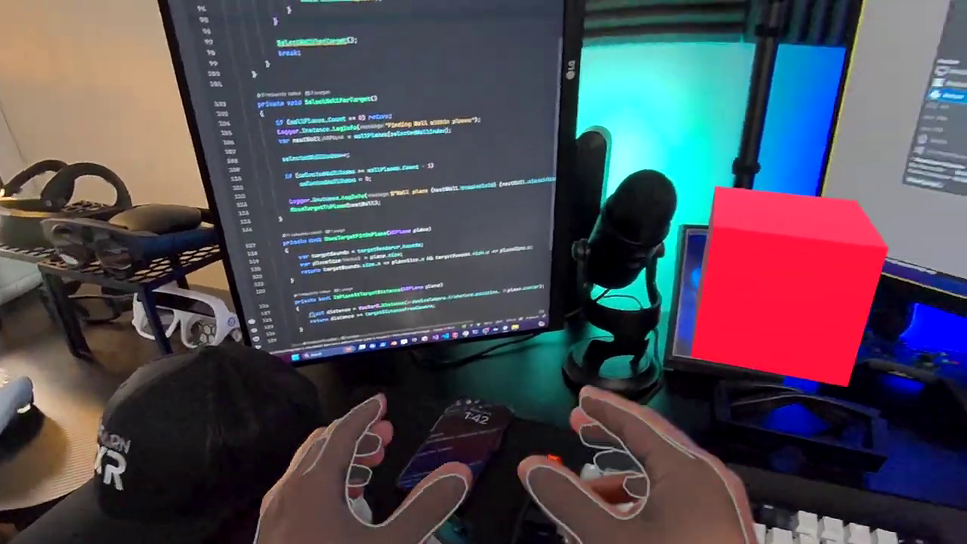
In the headset, pinch the red cube with the right hand and move it beside the monitor.
{"action": "left_click_drag", "start_coordinate": [713, 270], "coordinate": [712, 355]}
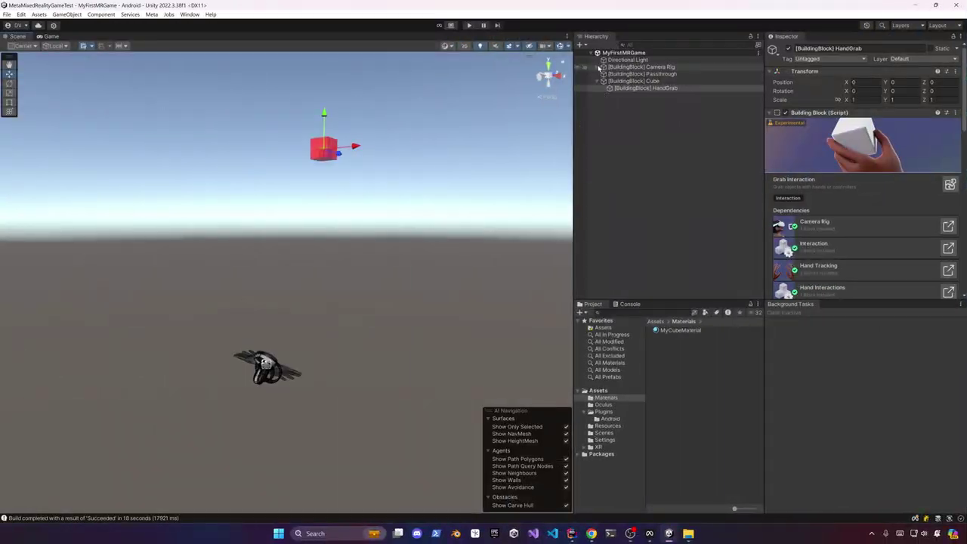
Assign the synthetic left hand as Synthetic Hand on HandInteractorsLeft's HandGrabVisual.
{"action": "left_click", "coordinate": [599, 67]}
{"action": "left_click", "coordinate": [638, 125]}
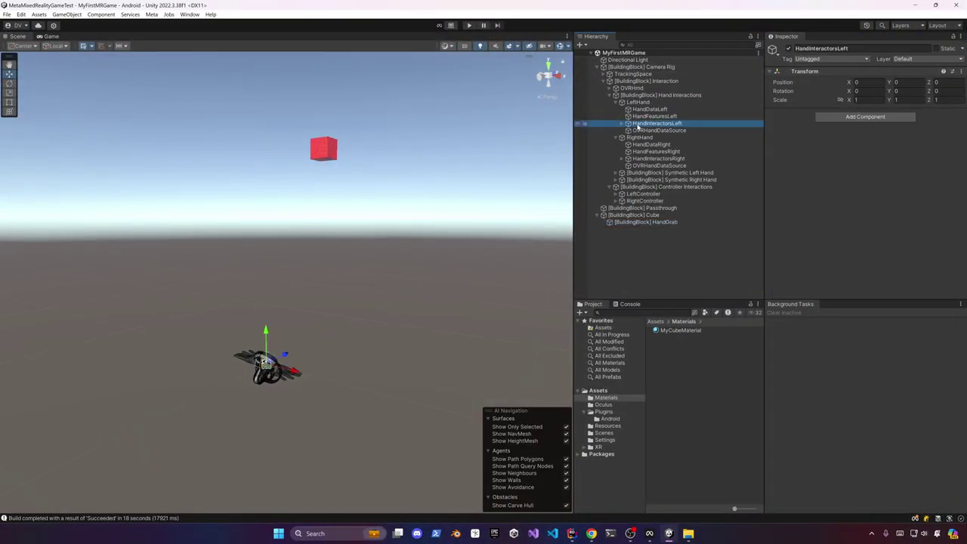
{"action": "left_click", "coordinate": [623, 123]}
{"action": "left_click", "coordinate": [668, 173]}
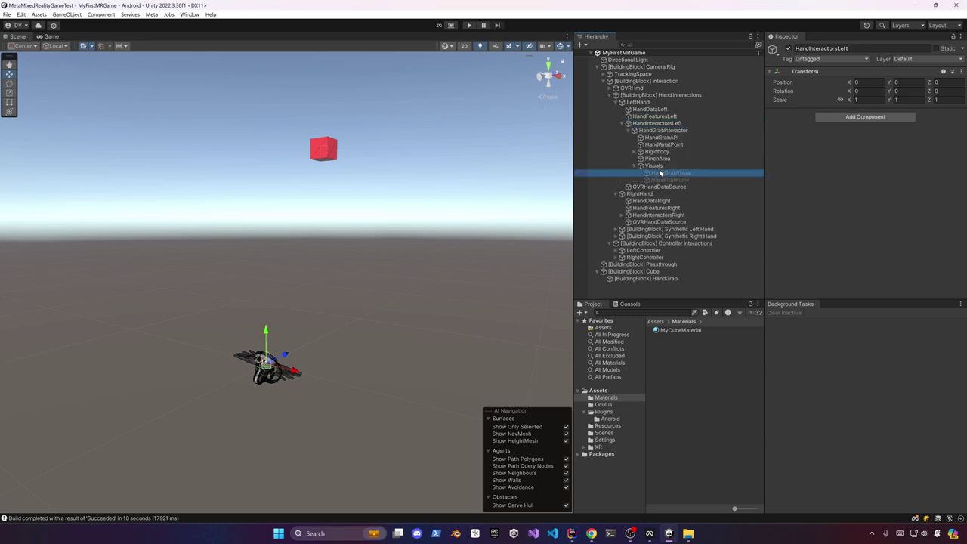
{"action": "left_click", "coordinate": [663, 180]}
{"action": "left_click", "coordinate": [668, 173], "text": "ctrl"}
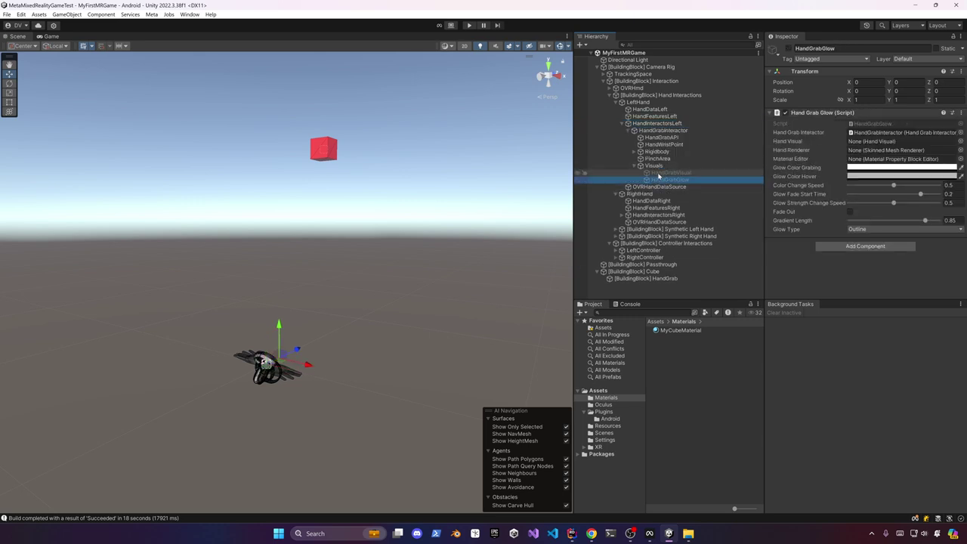
{"action": "left_click", "coordinate": [673, 172]}
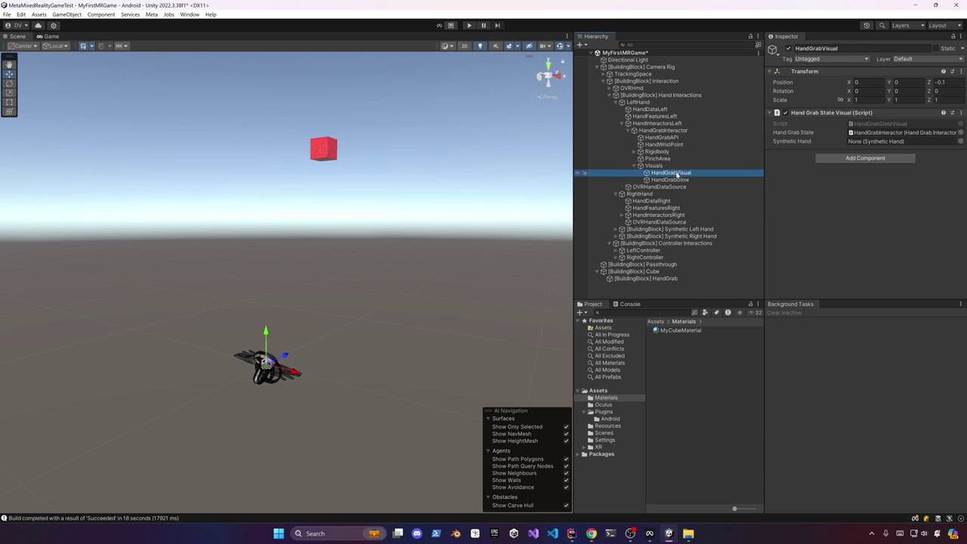
{"action": "left_click", "coordinate": [962, 141]}
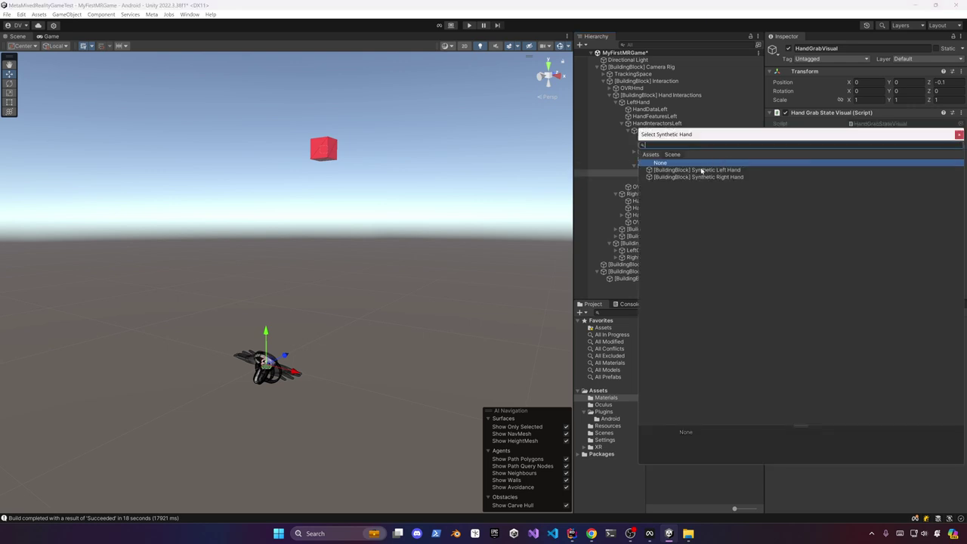
{"action": "double_click", "coordinate": [700, 170]}
Set HandGrabGlow's Hand Visual to OVRLeftHandVisual and its Hand Renderer and Material Editor to l_handMeshNode.
{"action": "left_click", "coordinate": [671, 180]}
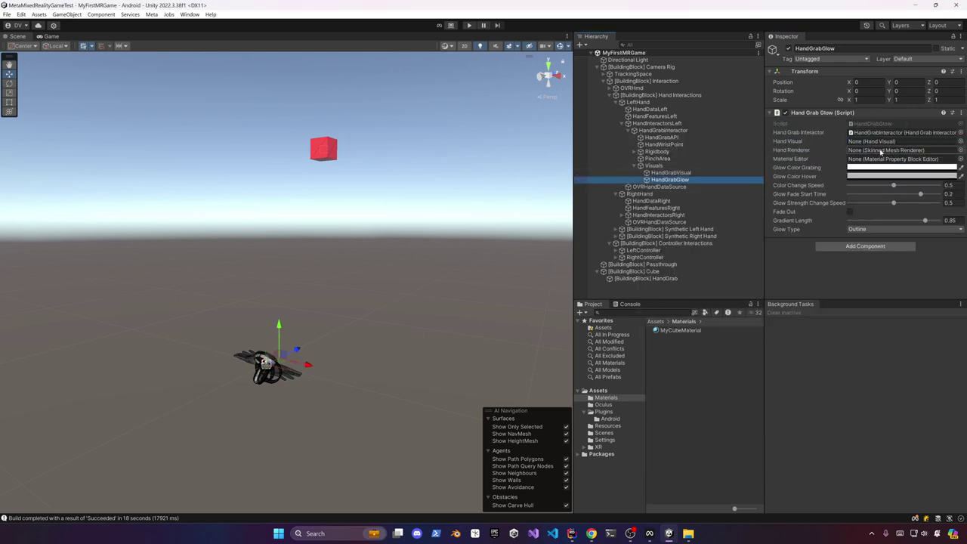
{"action": "left_click", "coordinate": [960, 142]}
{"action": "double_click", "coordinate": [700, 169]}
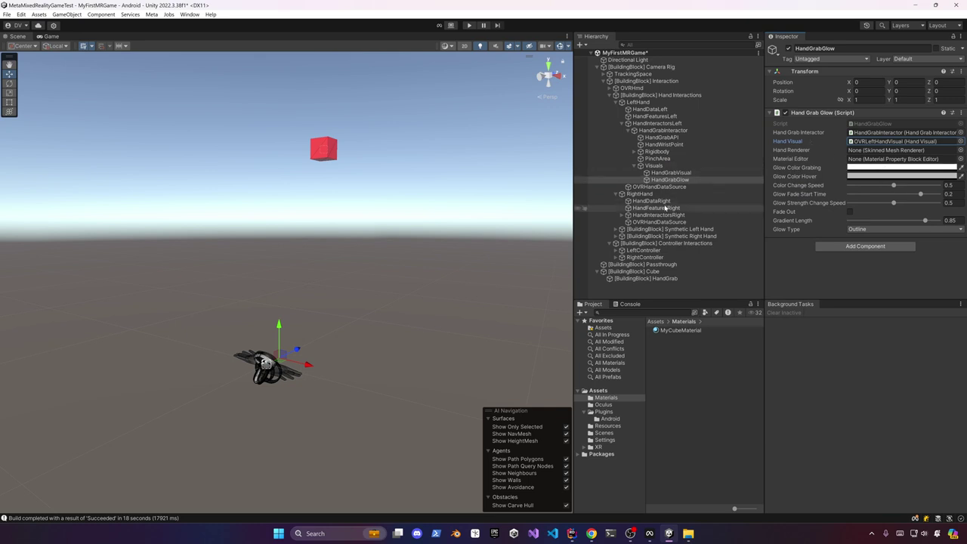
{"action": "left_click", "coordinate": [616, 229]}
{"action": "left_click", "coordinate": [622, 236]}
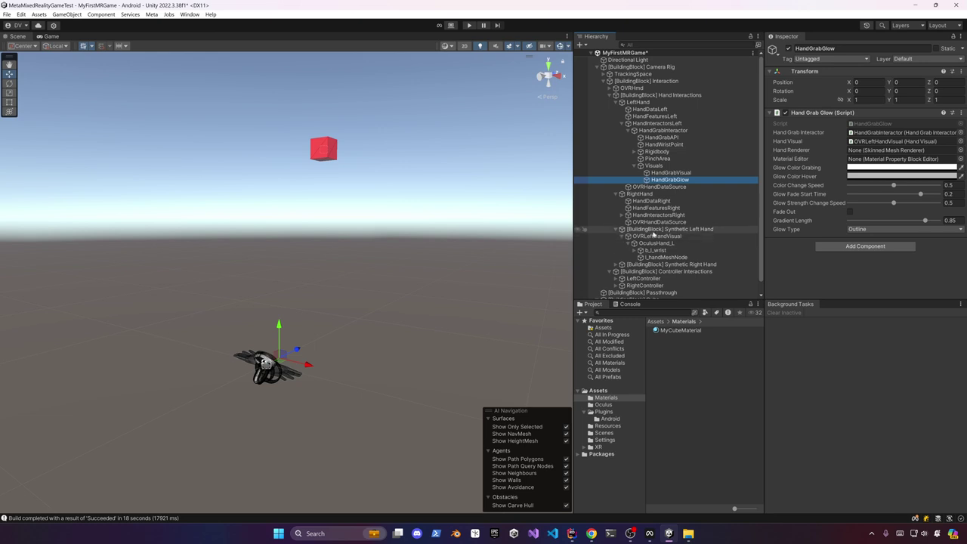
{"action": "left_click_drag", "start_coordinate": [662, 260], "coordinate": [899, 151]}
{"action": "left_click_drag", "start_coordinate": [669, 260], "coordinate": [884, 159]}
{"action": "left_click", "coordinate": [870, 144]}
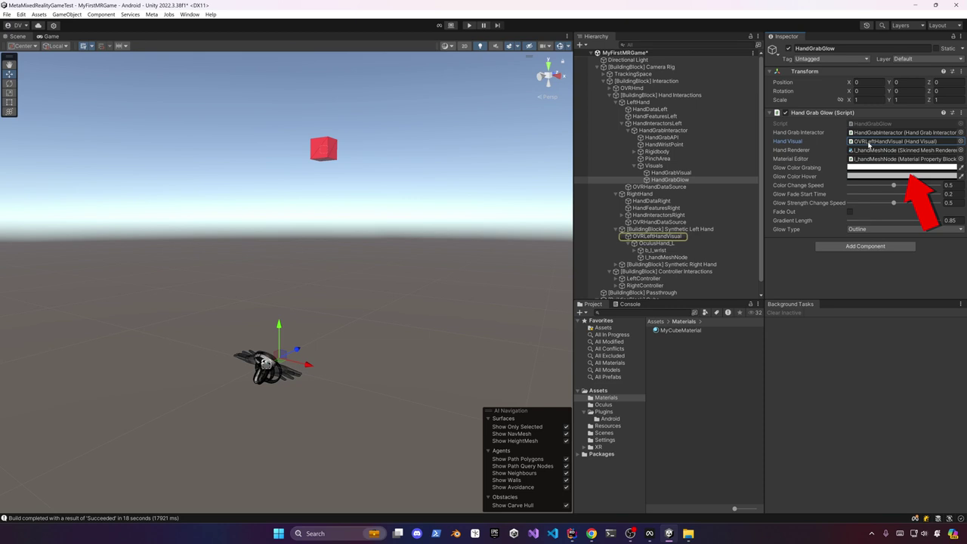
{"action": "left_click", "coordinate": [870, 150]}
{"action": "left_click", "coordinate": [868, 160]}
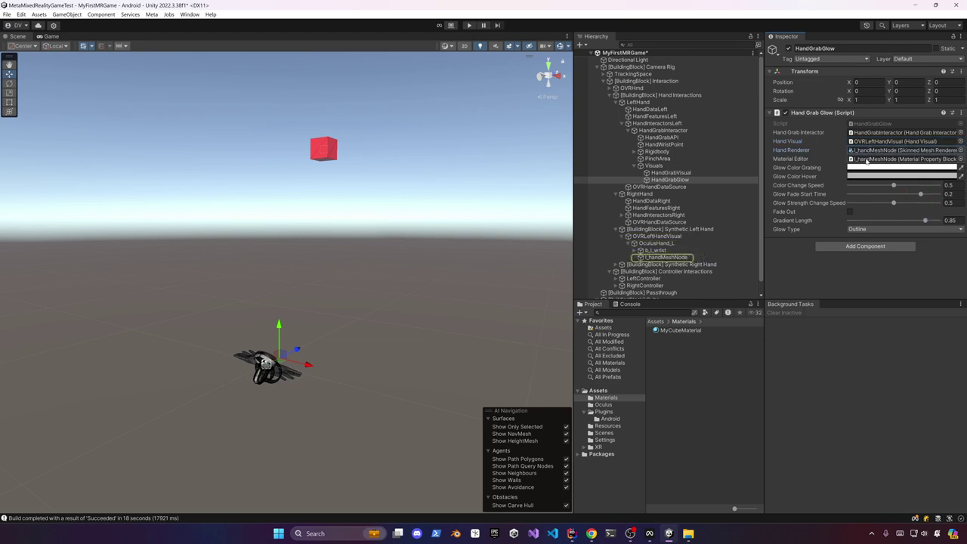